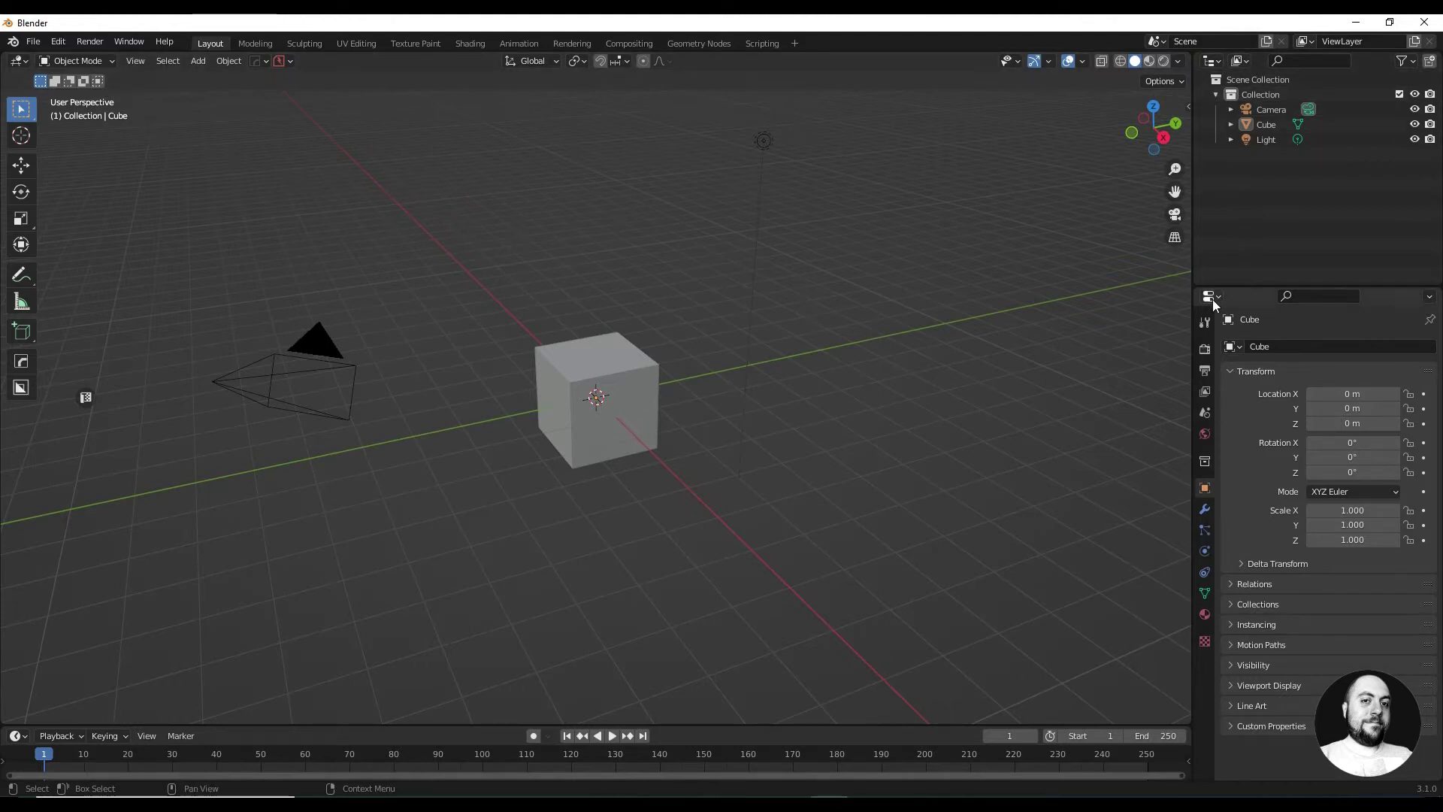
# Step: Cycle through the Modeling, Sculpting and UV Editing workspaces, stopping on Texture Paint
pyautogui.hotkey('ctrl', 'pagedown')
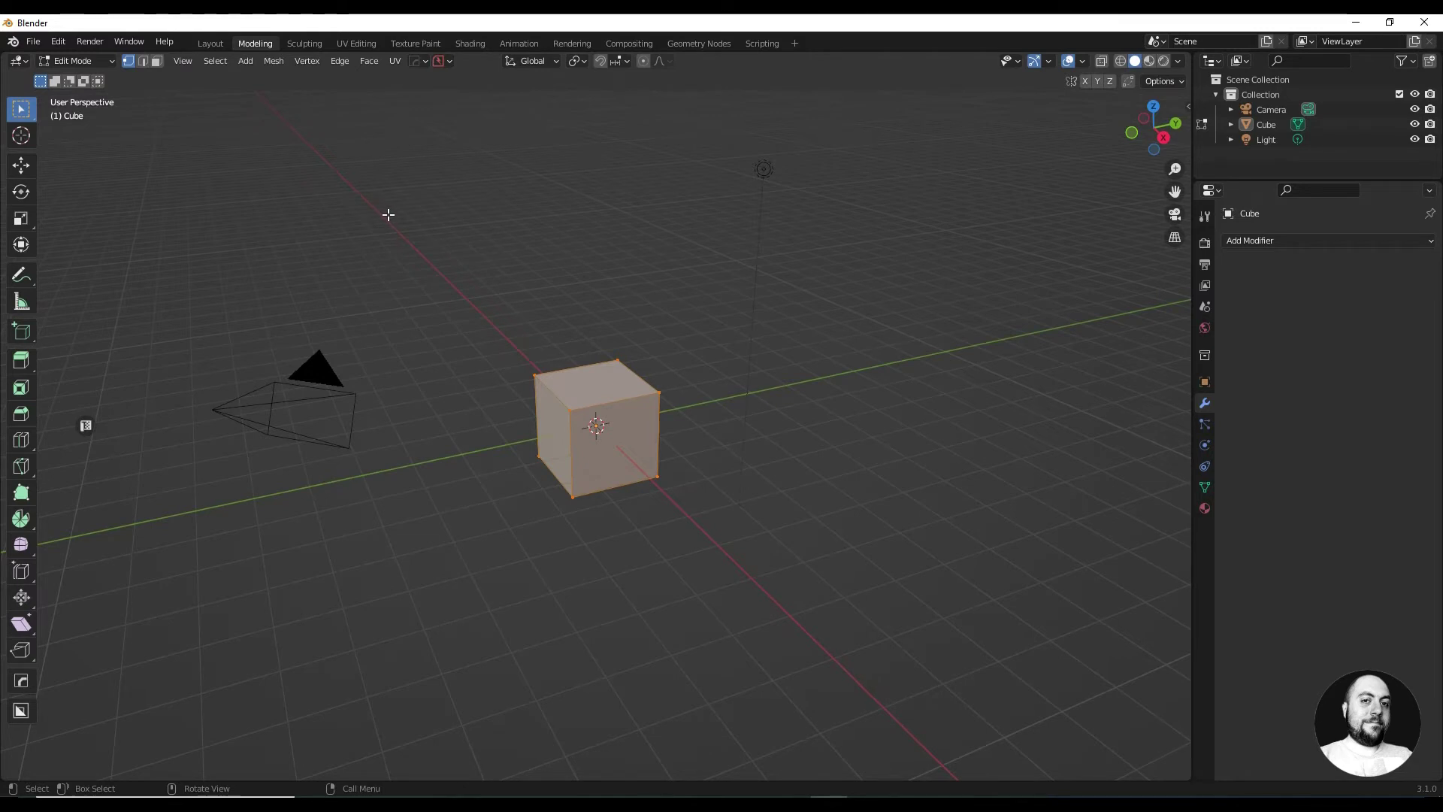
pyautogui.click(303, 45)
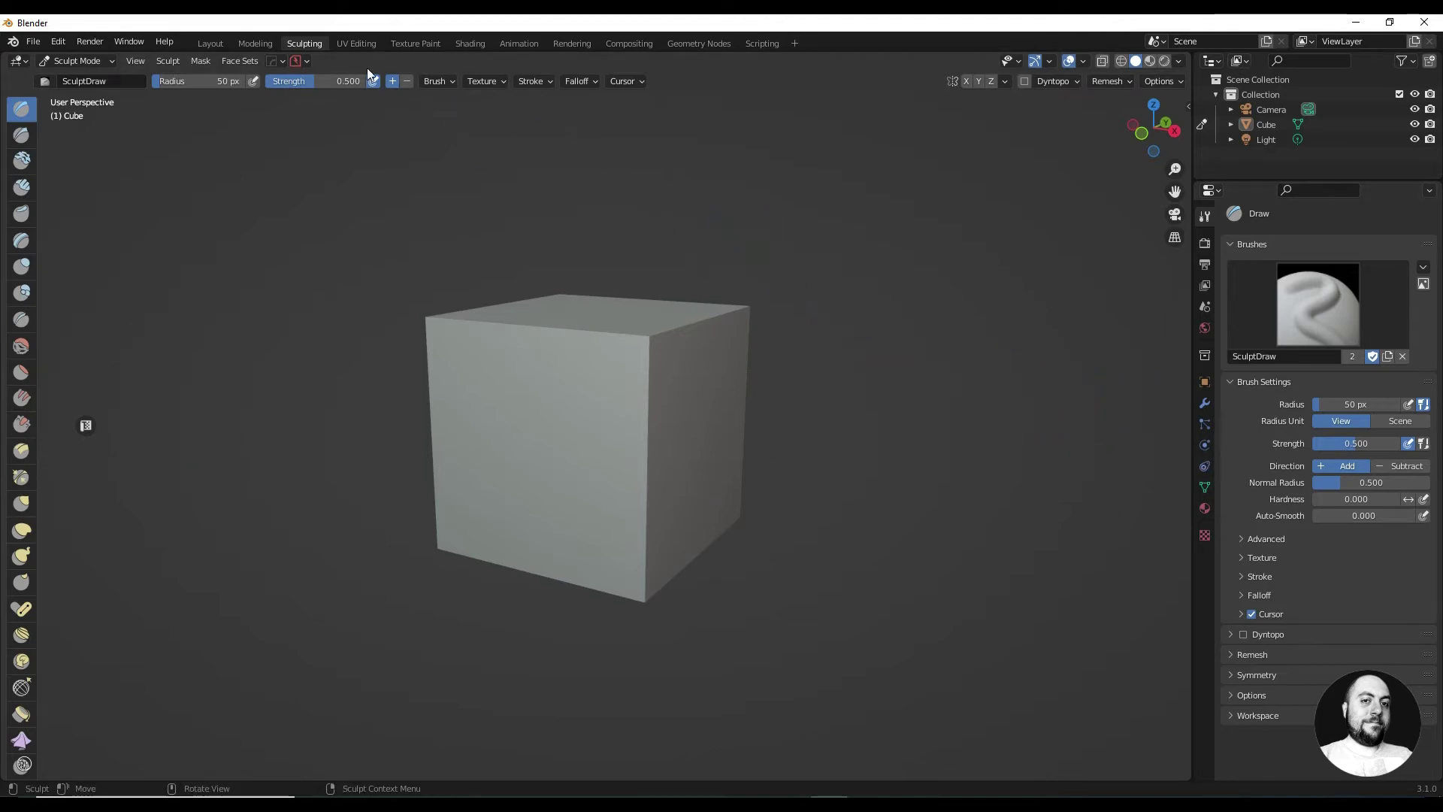
pyautogui.click(353, 44)
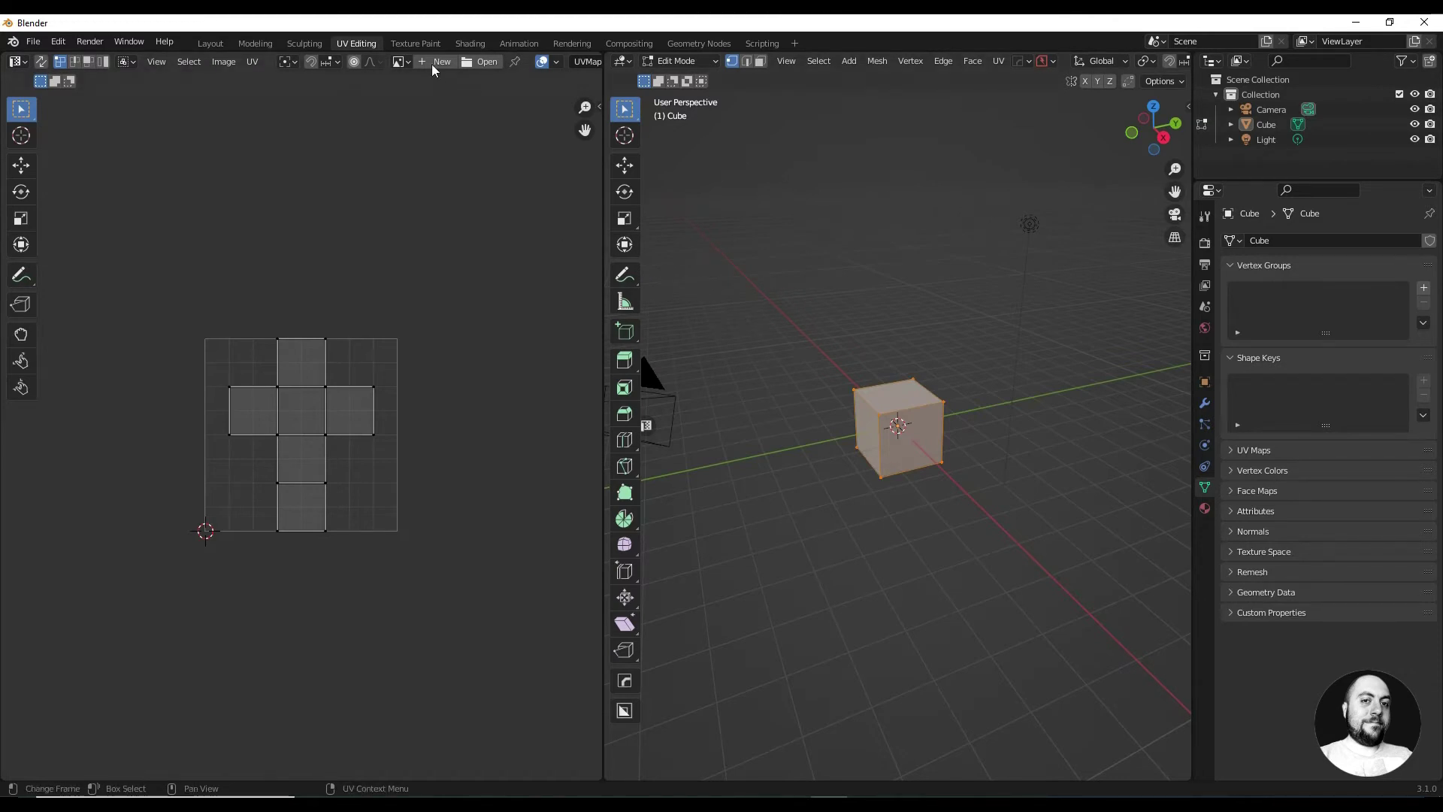
pyautogui.click(423, 44)
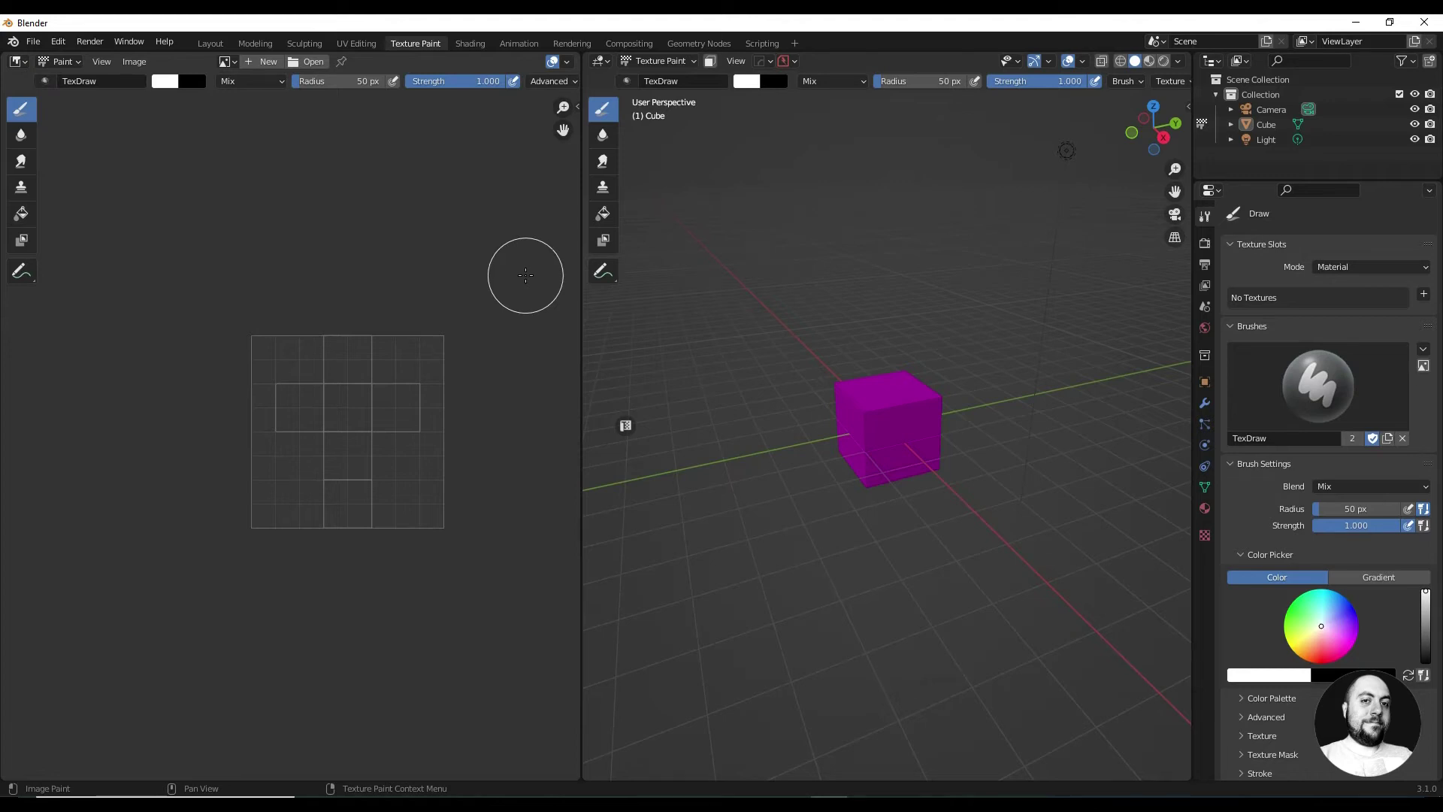
# Step: Visit the Shading, Animation, Rendering, Compositing, Geometry Nodes and Scripting workspaces in turn
pyautogui.click(473, 45)
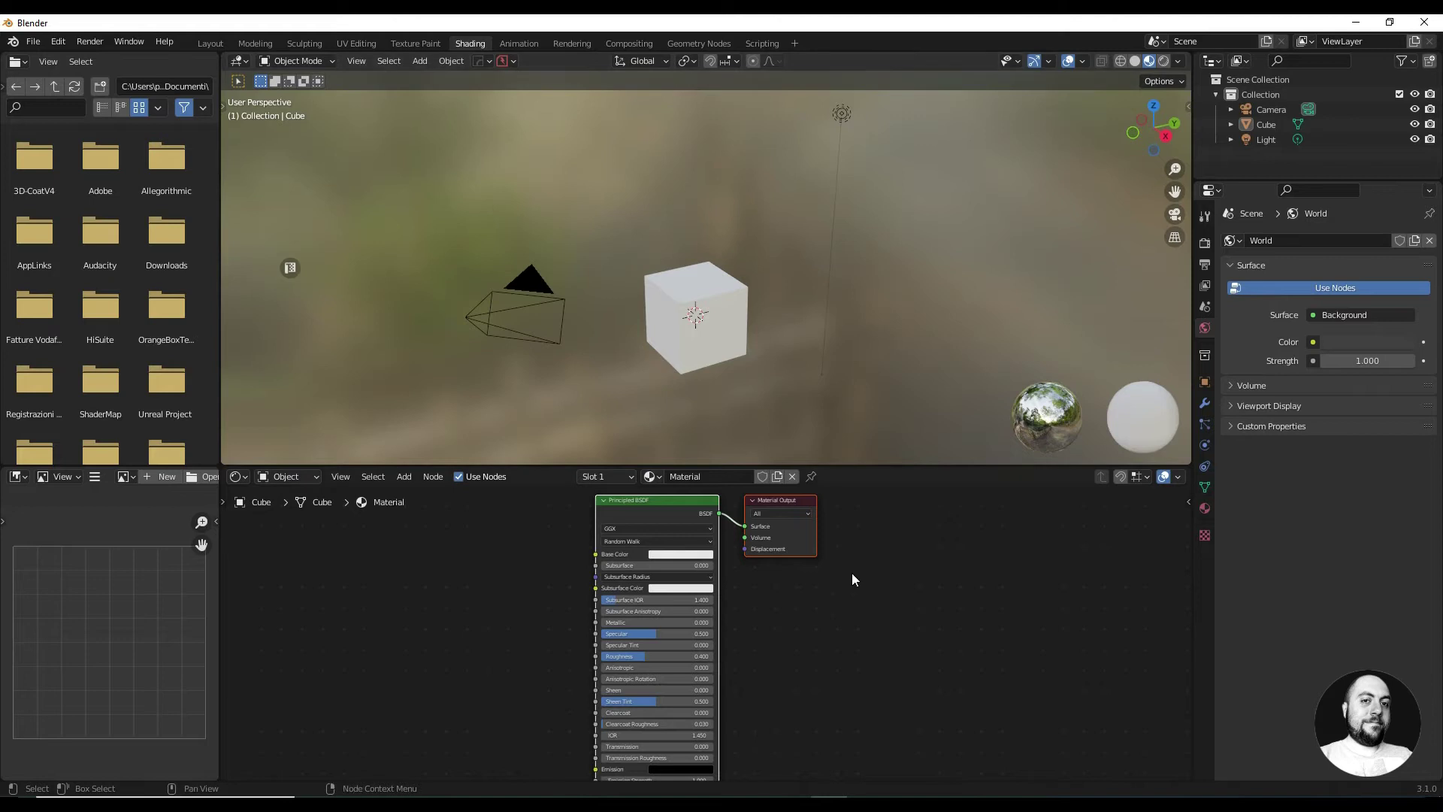
pyautogui.click(520, 44)
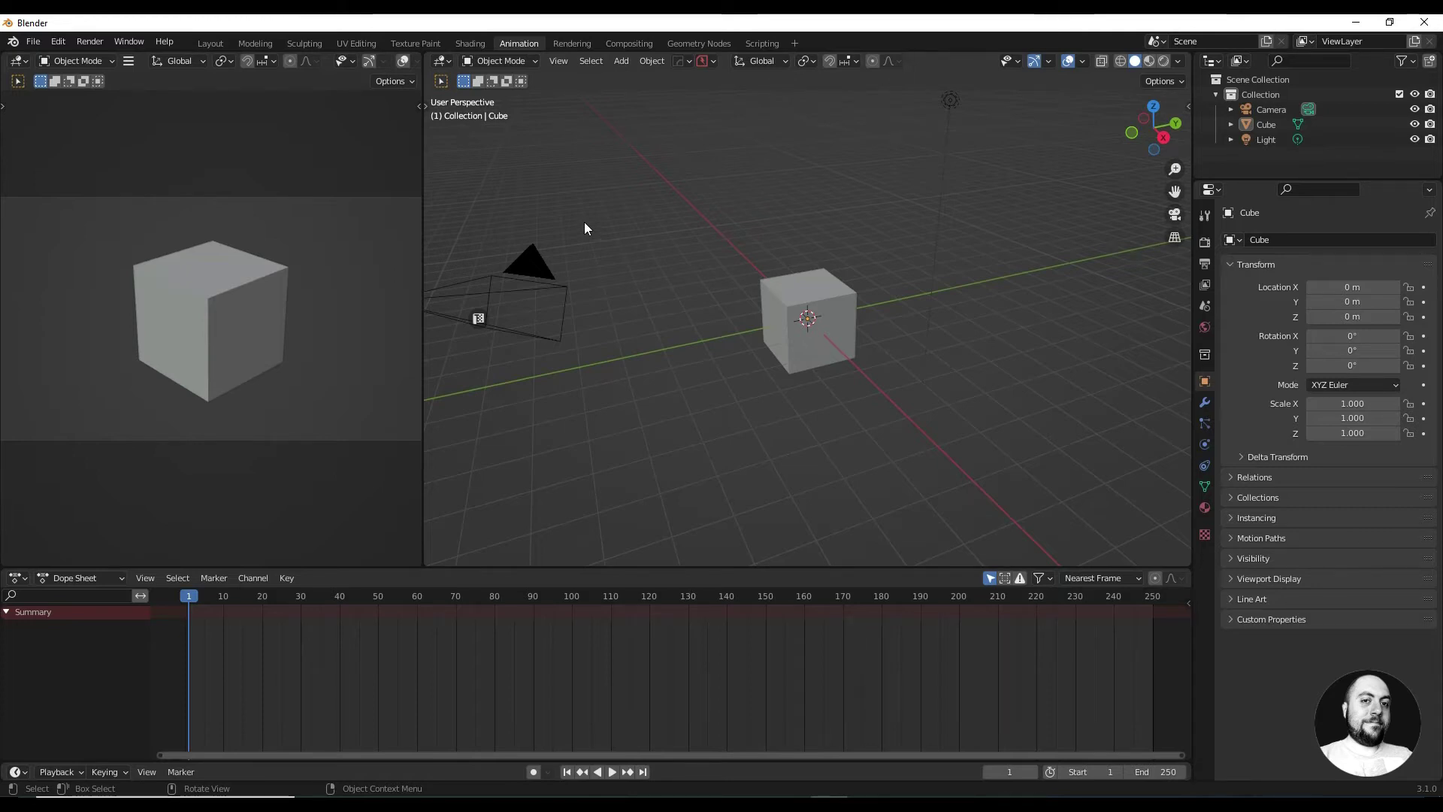
pyautogui.click(572, 45)
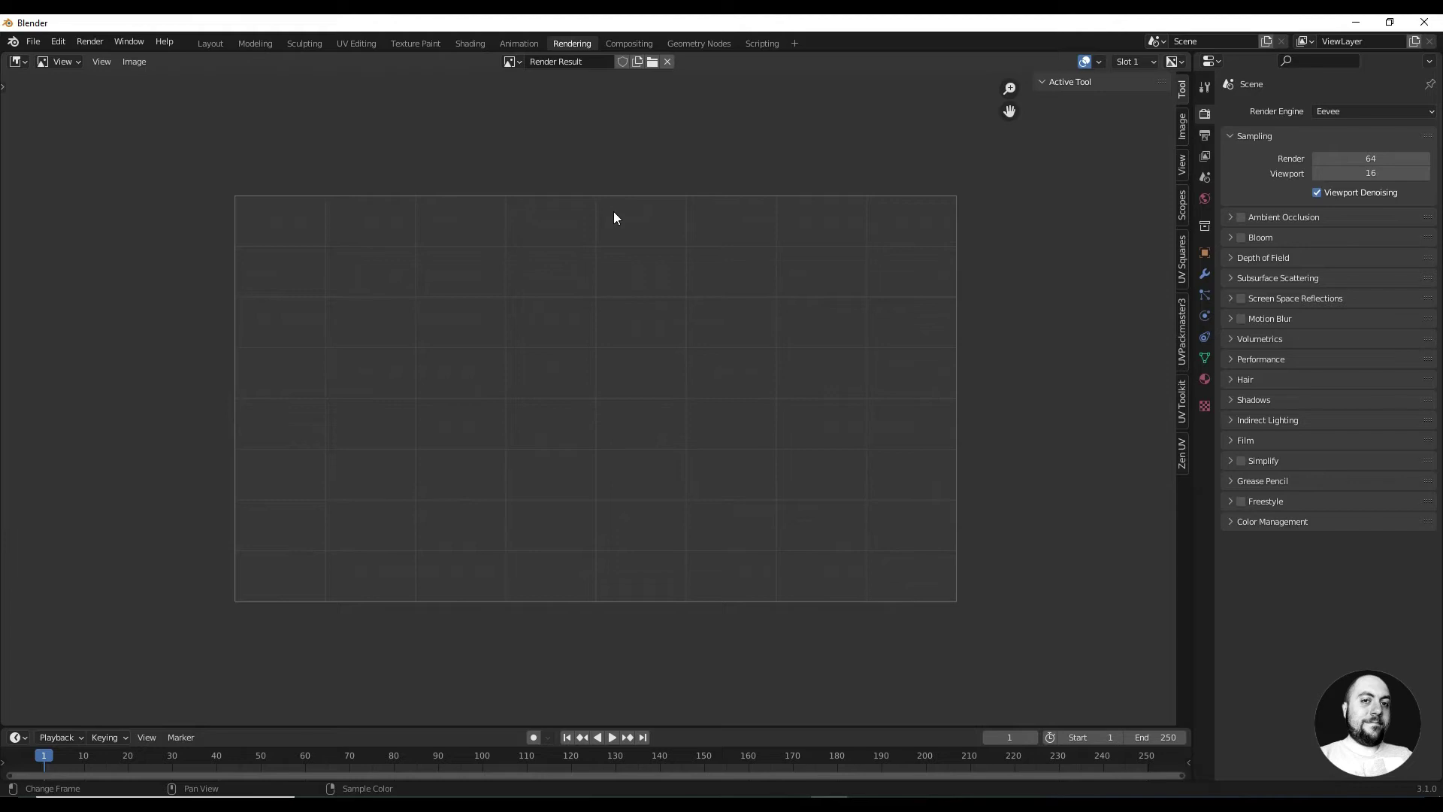
pyautogui.click(636, 43)
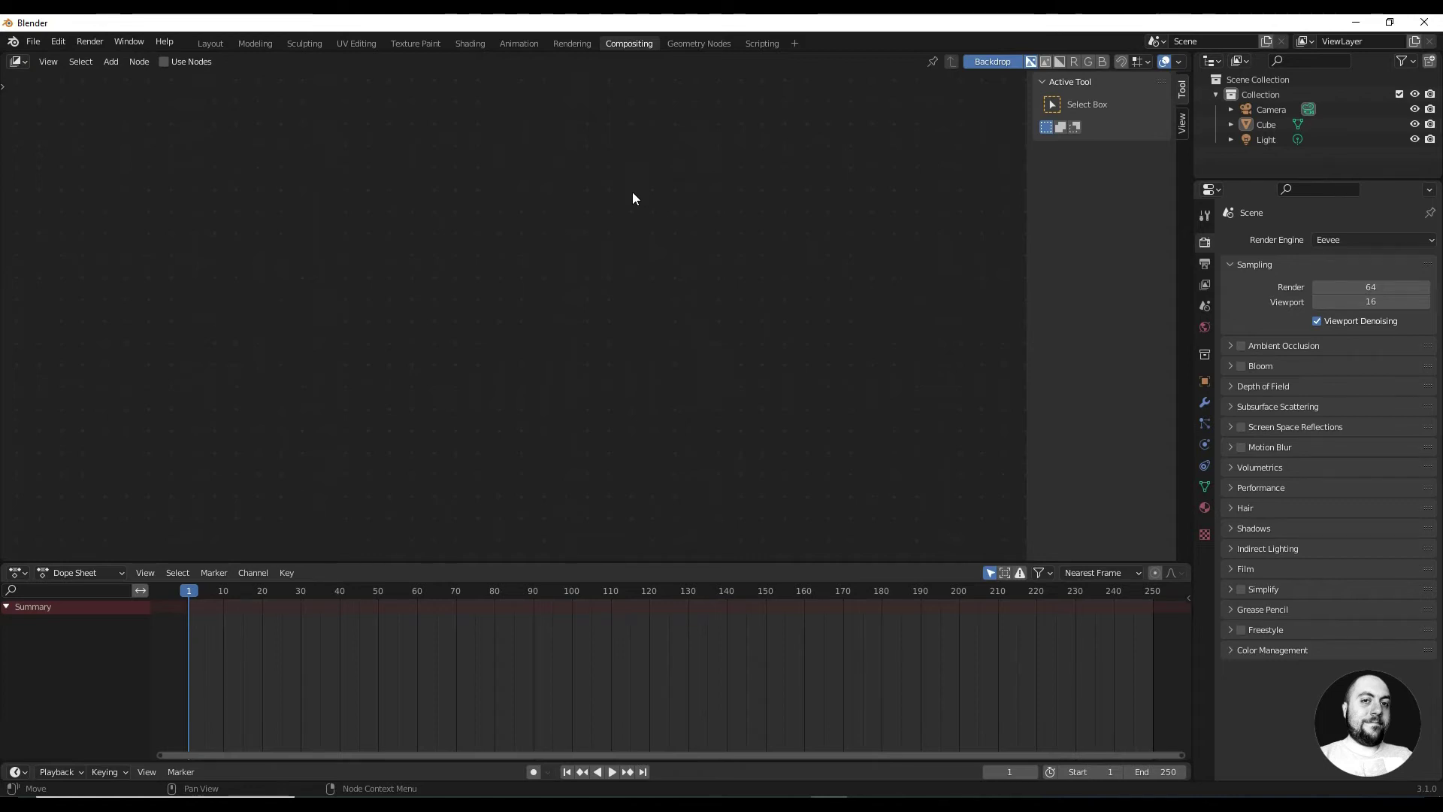
pyautogui.click(693, 43)
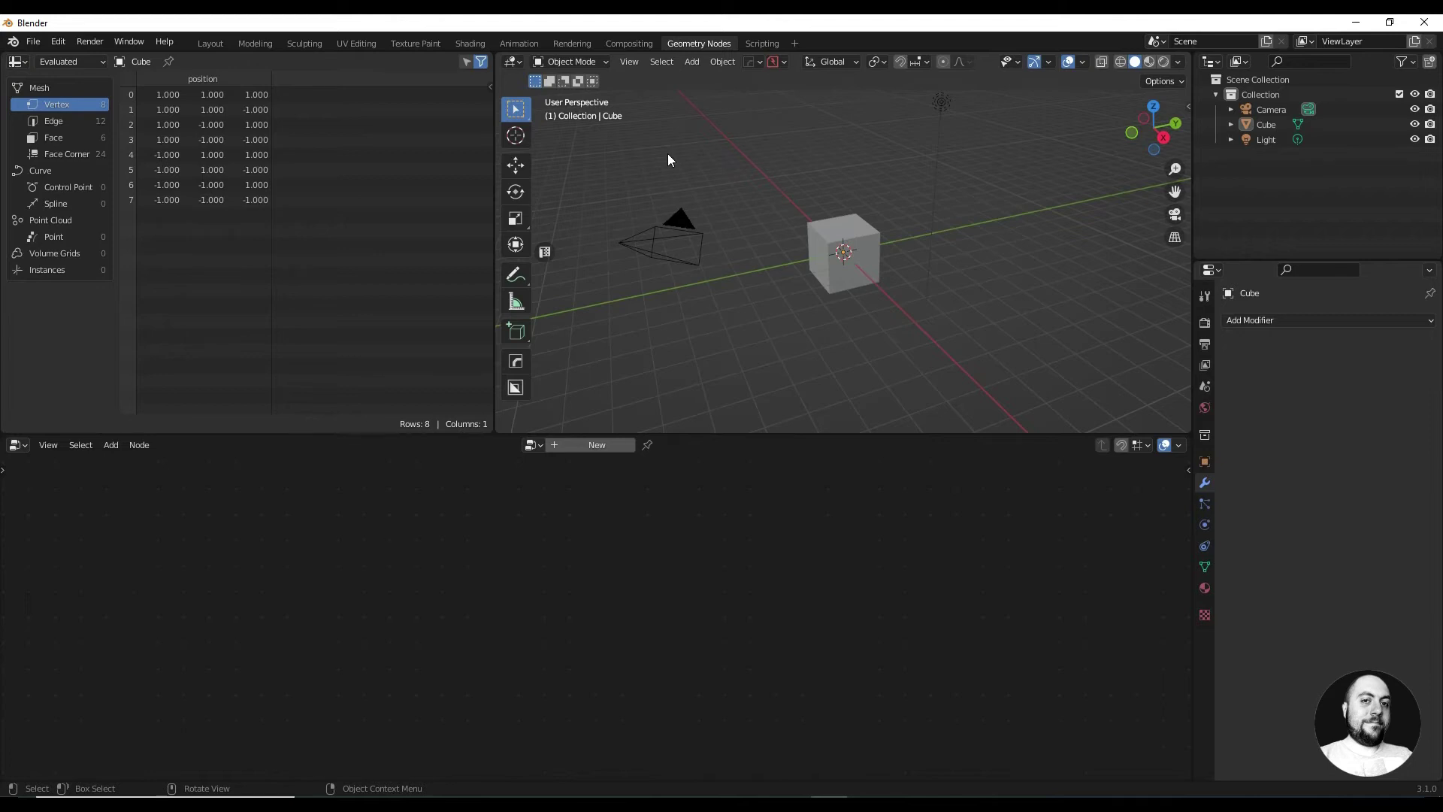
pyautogui.click(759, 42)
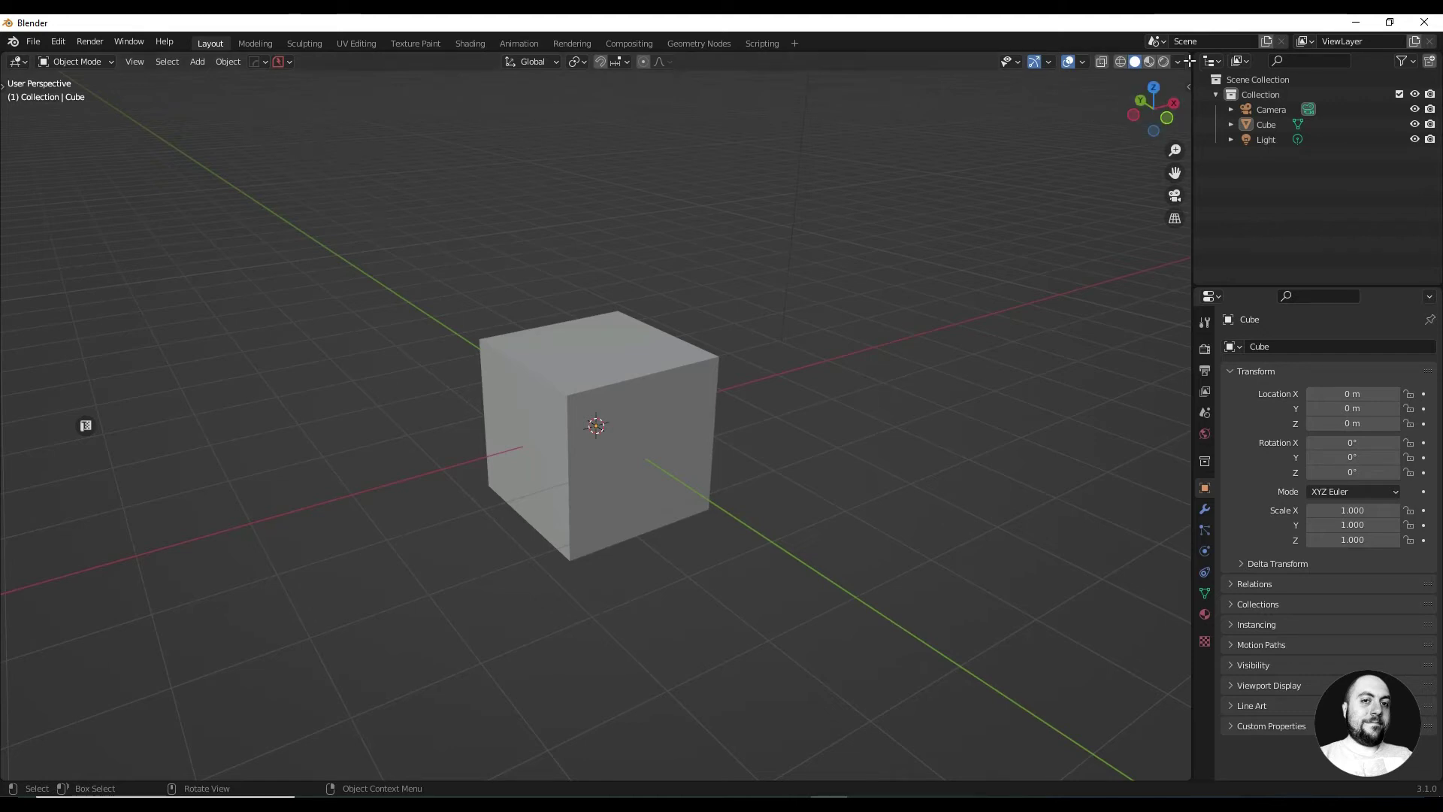
# Step: Split the Layout viewport into three areas: the 3D view, a top-right Shader Editor and a bottom UV Editor
pyautogui.moveTo(1189, 55); pyautogui.dragTo(578, 134)
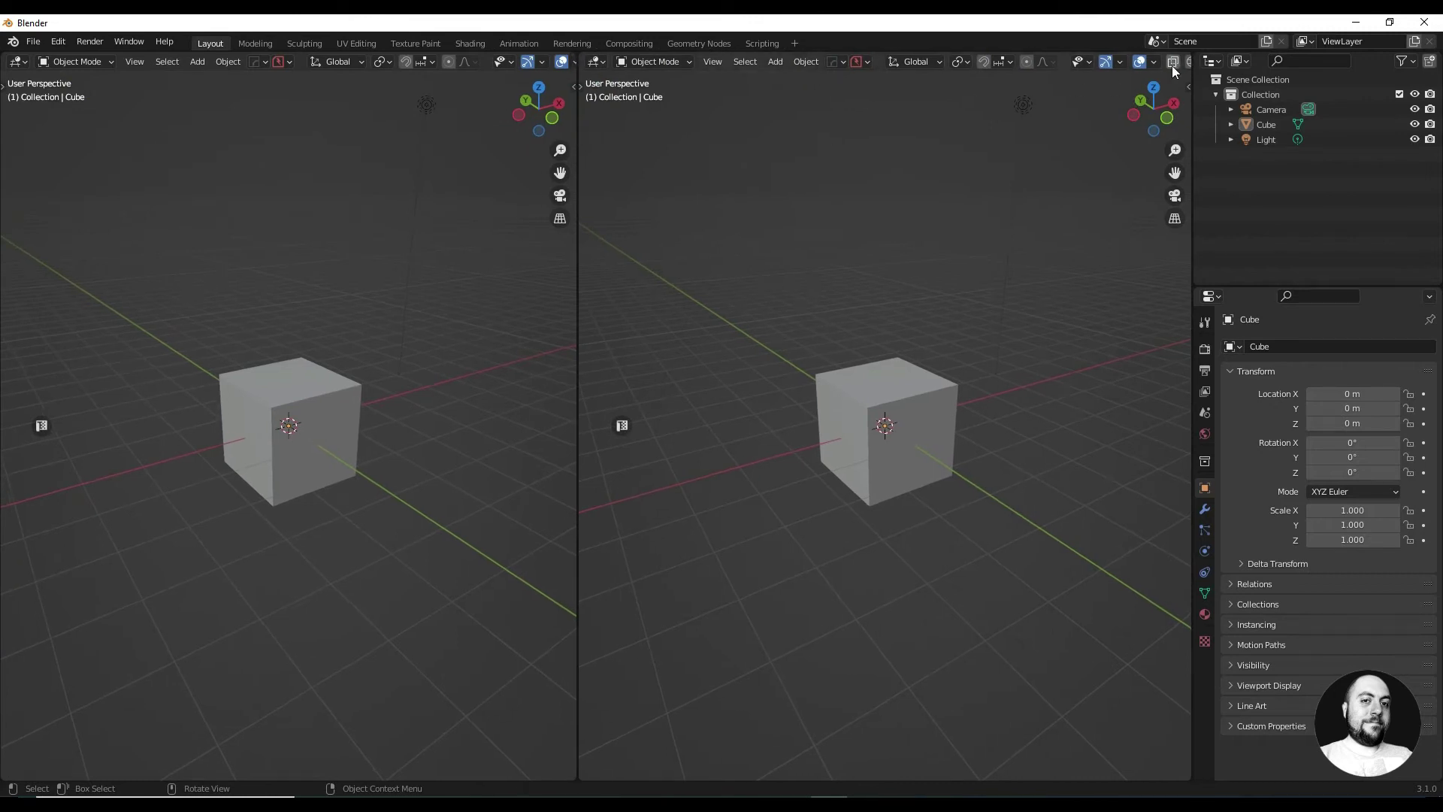
pyautogui.moveTo(1188, 58); pyautogui.dragTo(1172, 430)
pyautogui.click(596, 61)
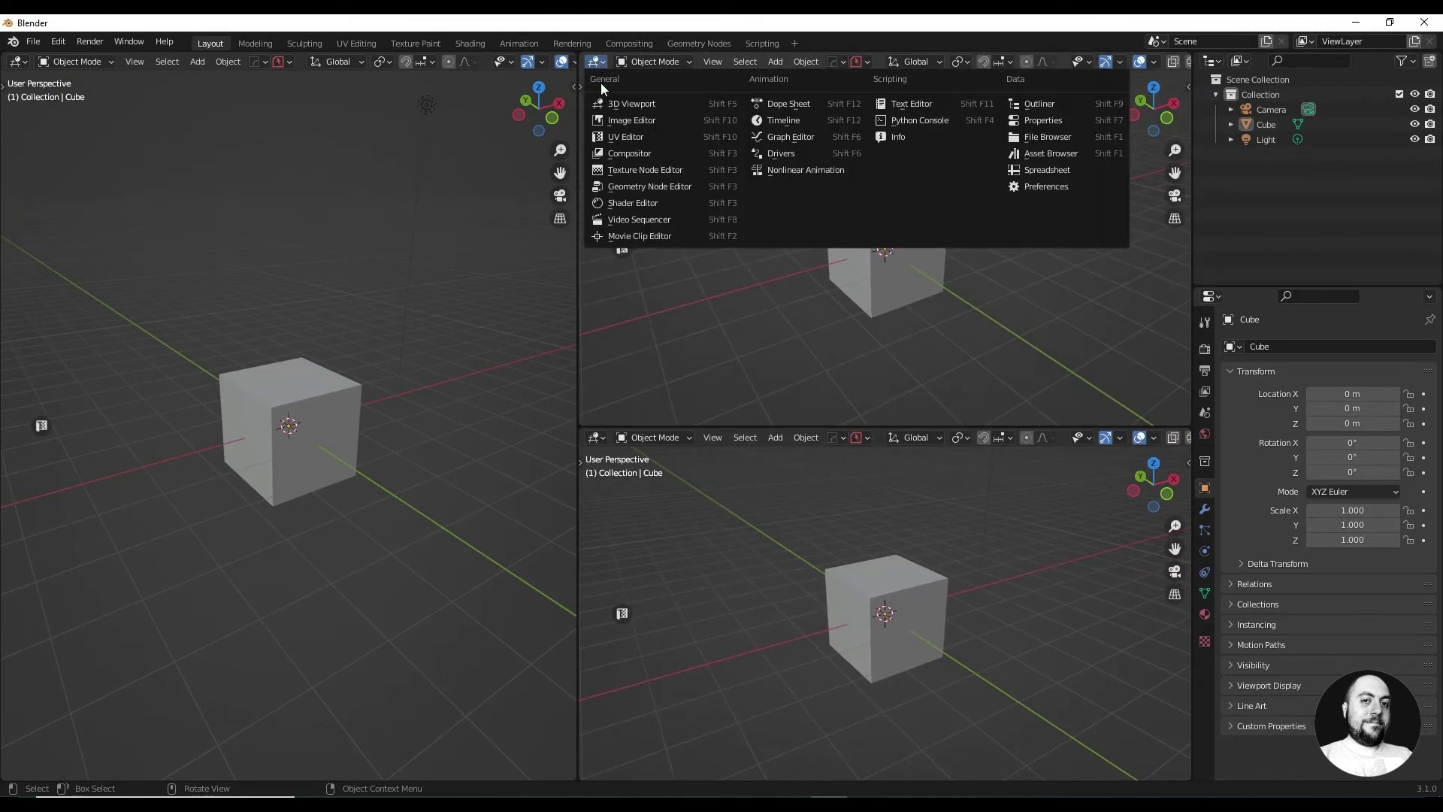
pyautogui.click(642, 201)
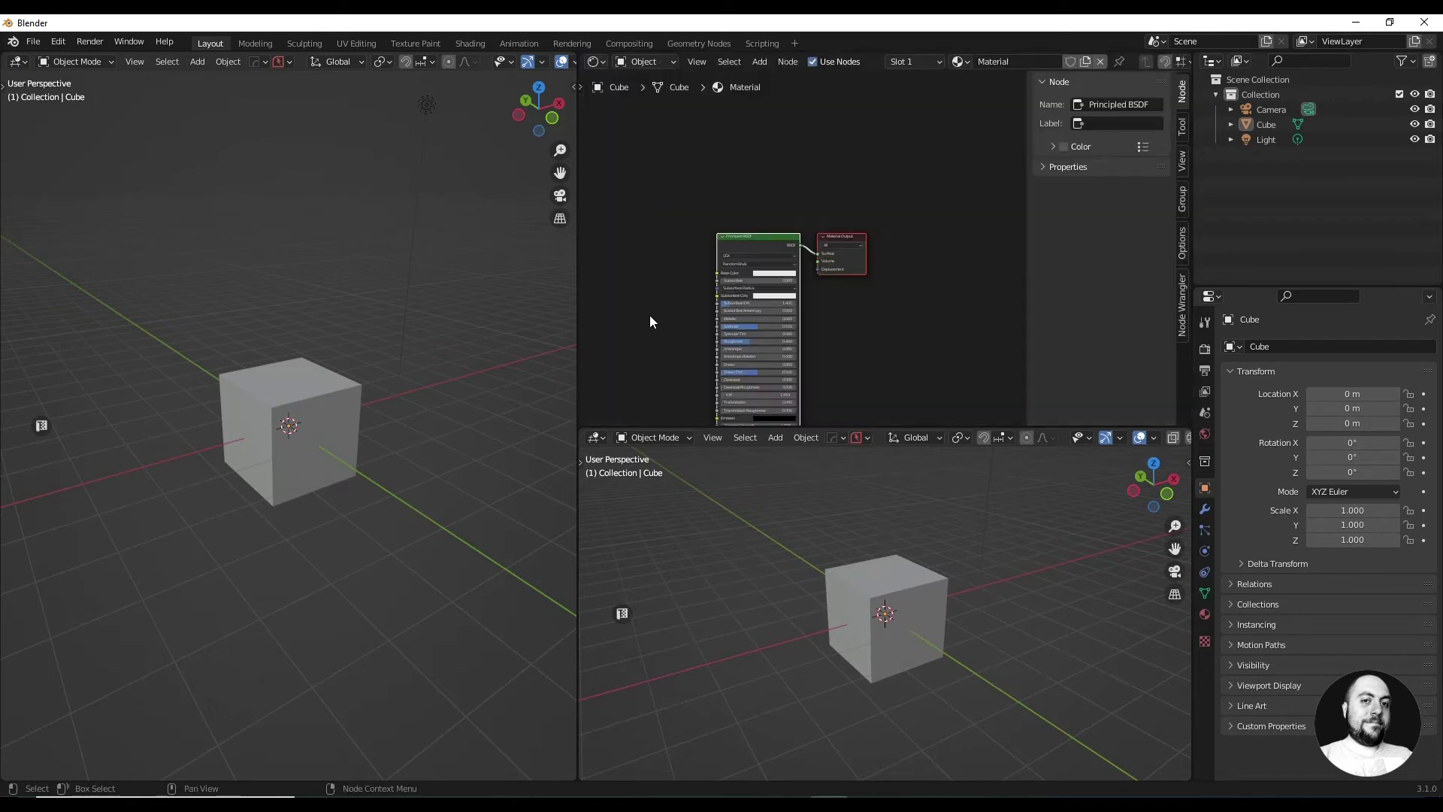
pyautogui.click(598, 438)
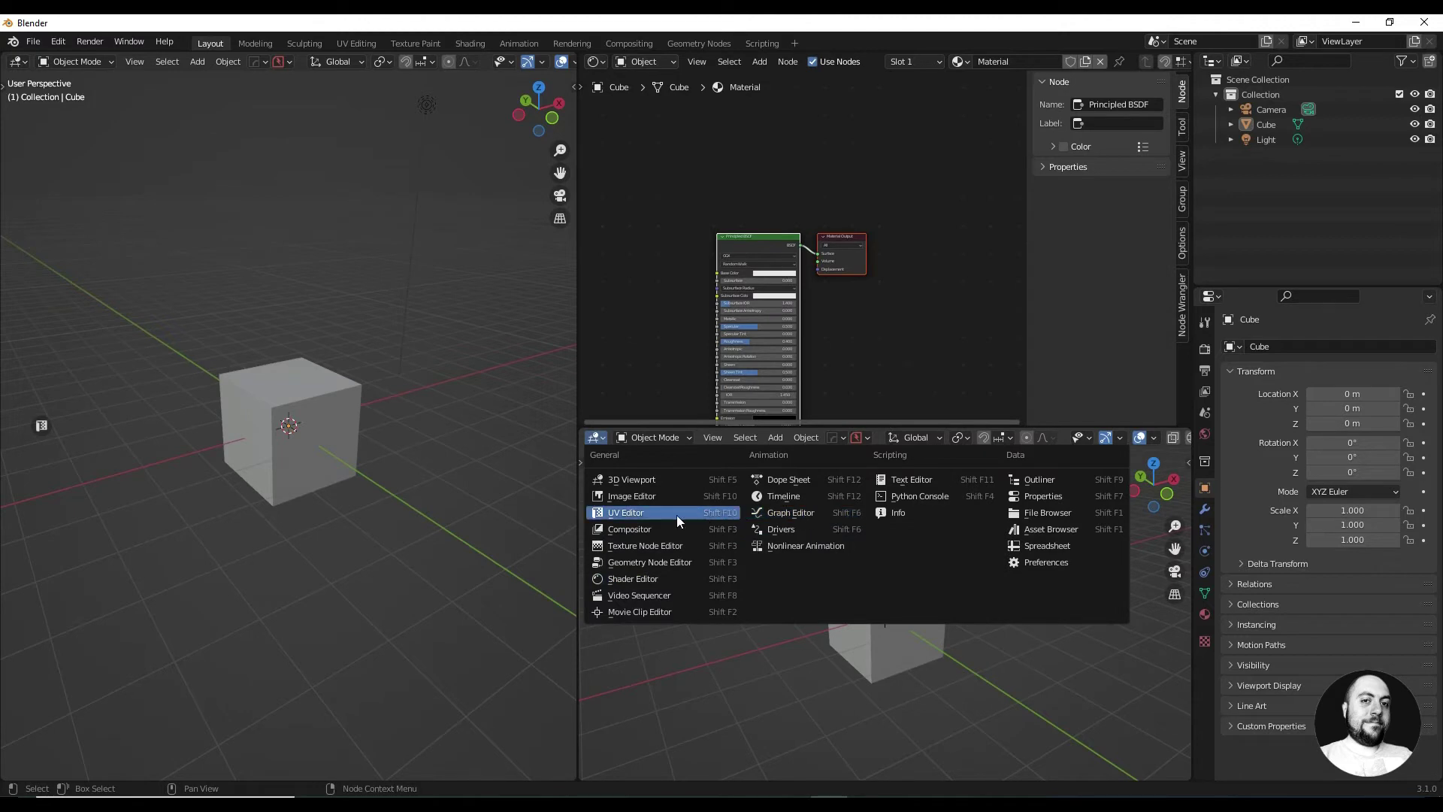
pyautogui.click(647, 515)
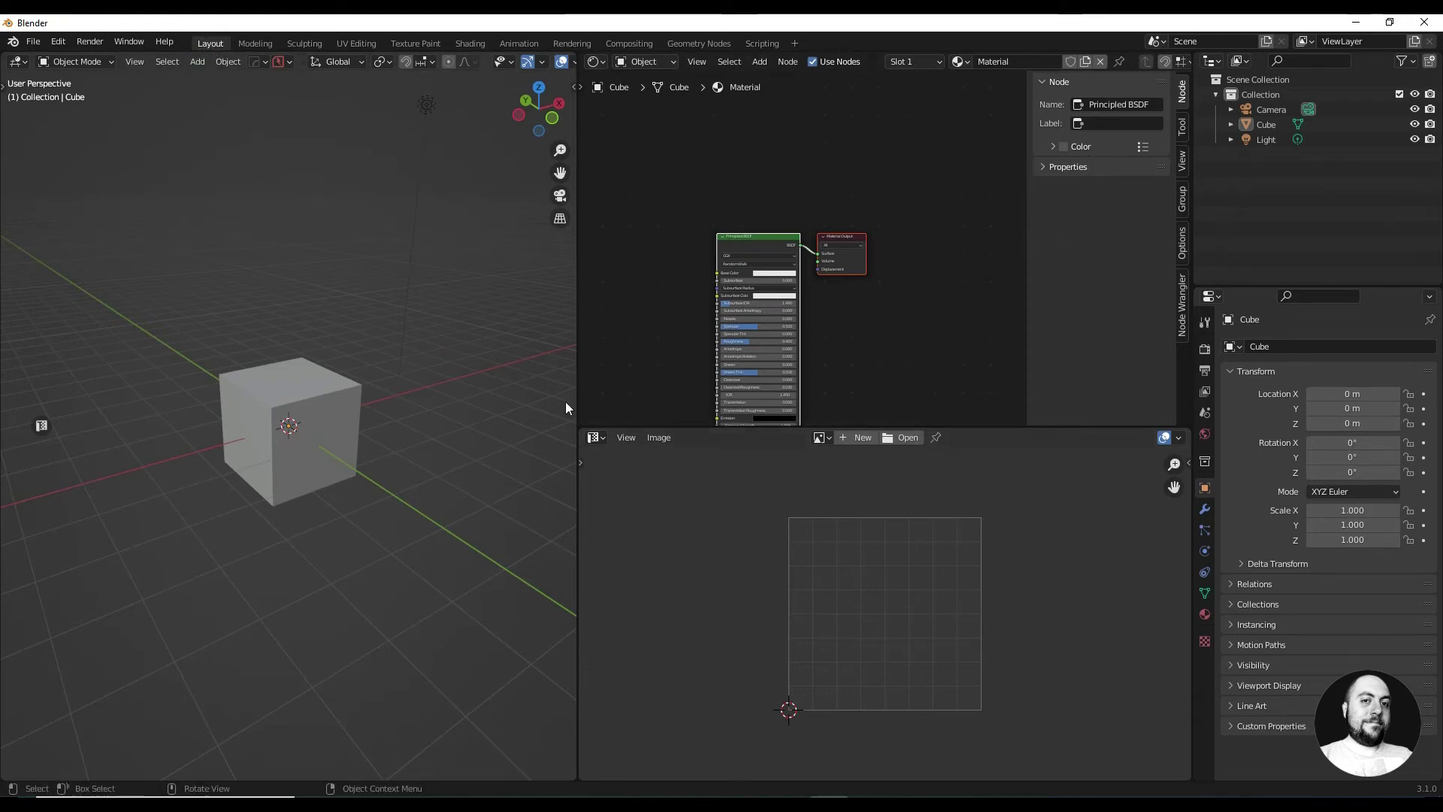
# Step: Use File > Defaults to restore Layout's single 3D viewport and timeline
pyautogui.click(33, 43)
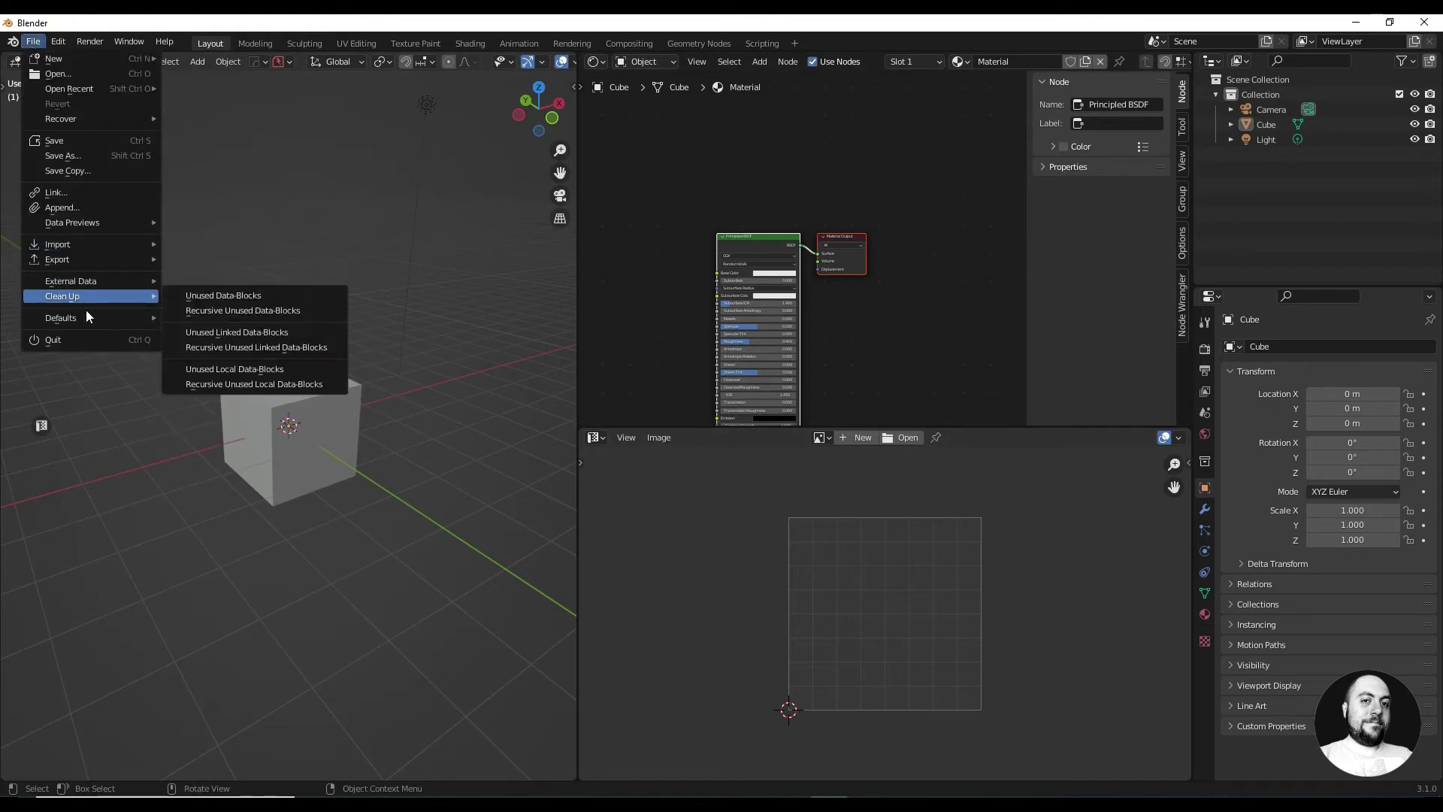
pyautogui.moveTo(85, 315)
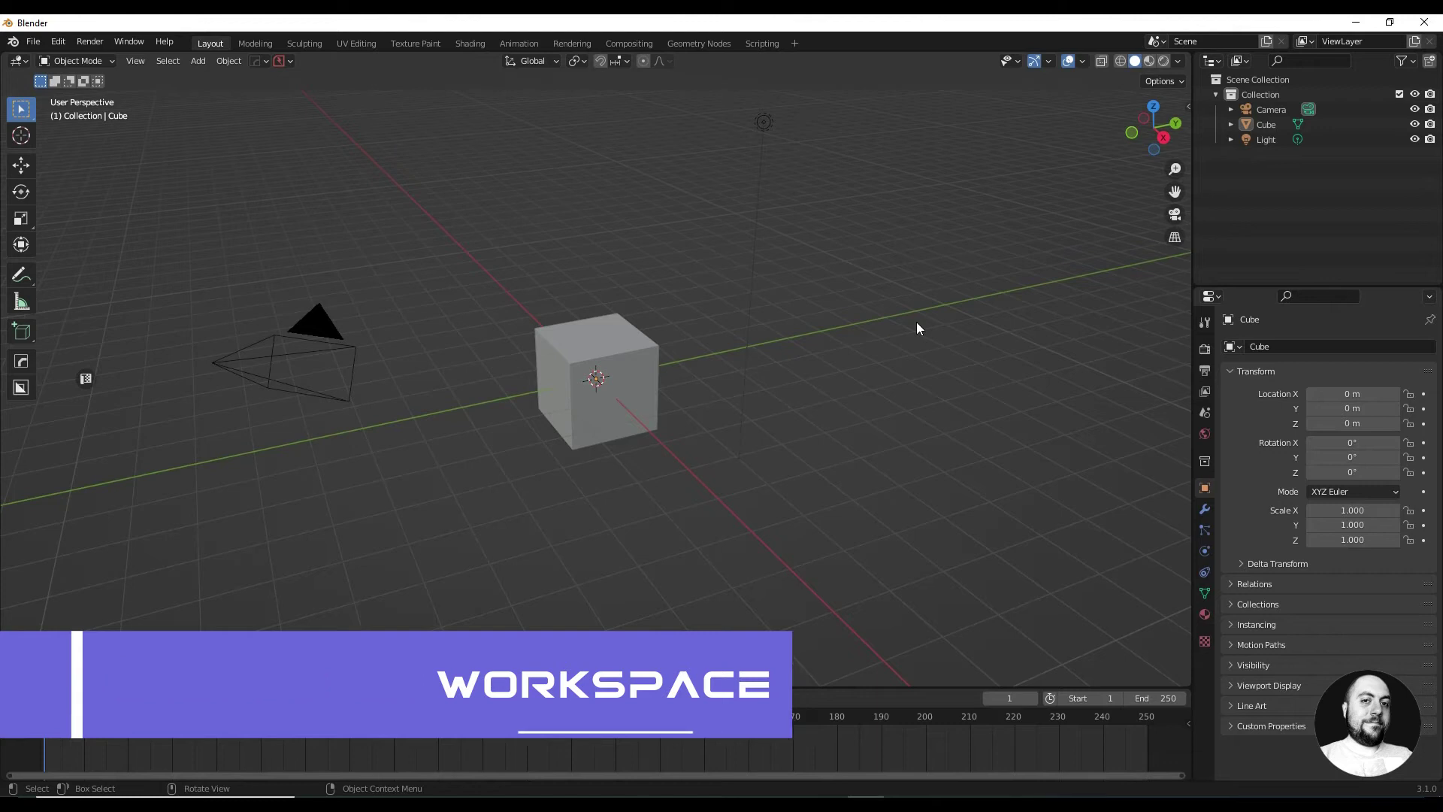
# Step: Add a workspace from the General > Modeling template, creating the Modeling.001 tab
pyautogui.click(795, 44)
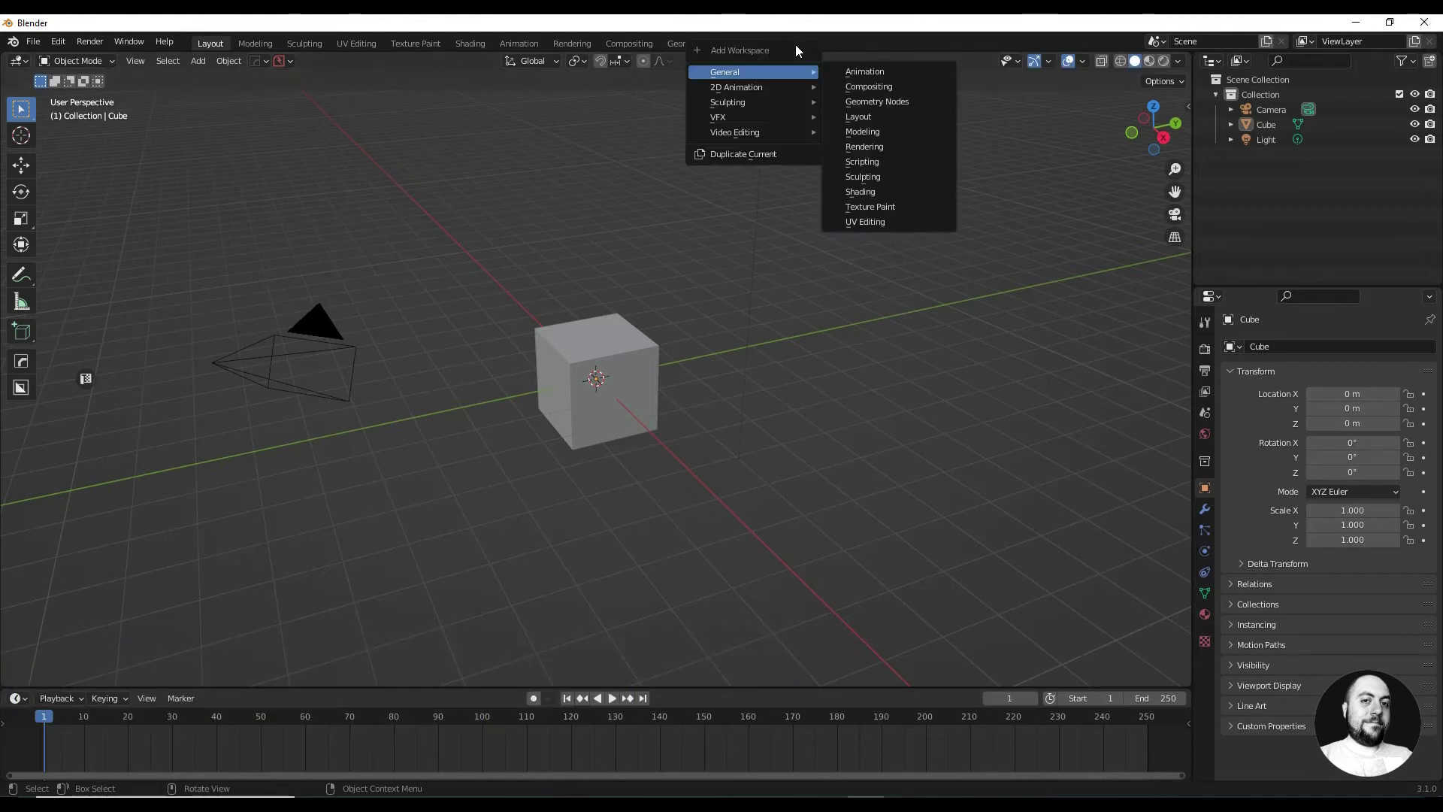
pyautogui.moveTo(774, 90)
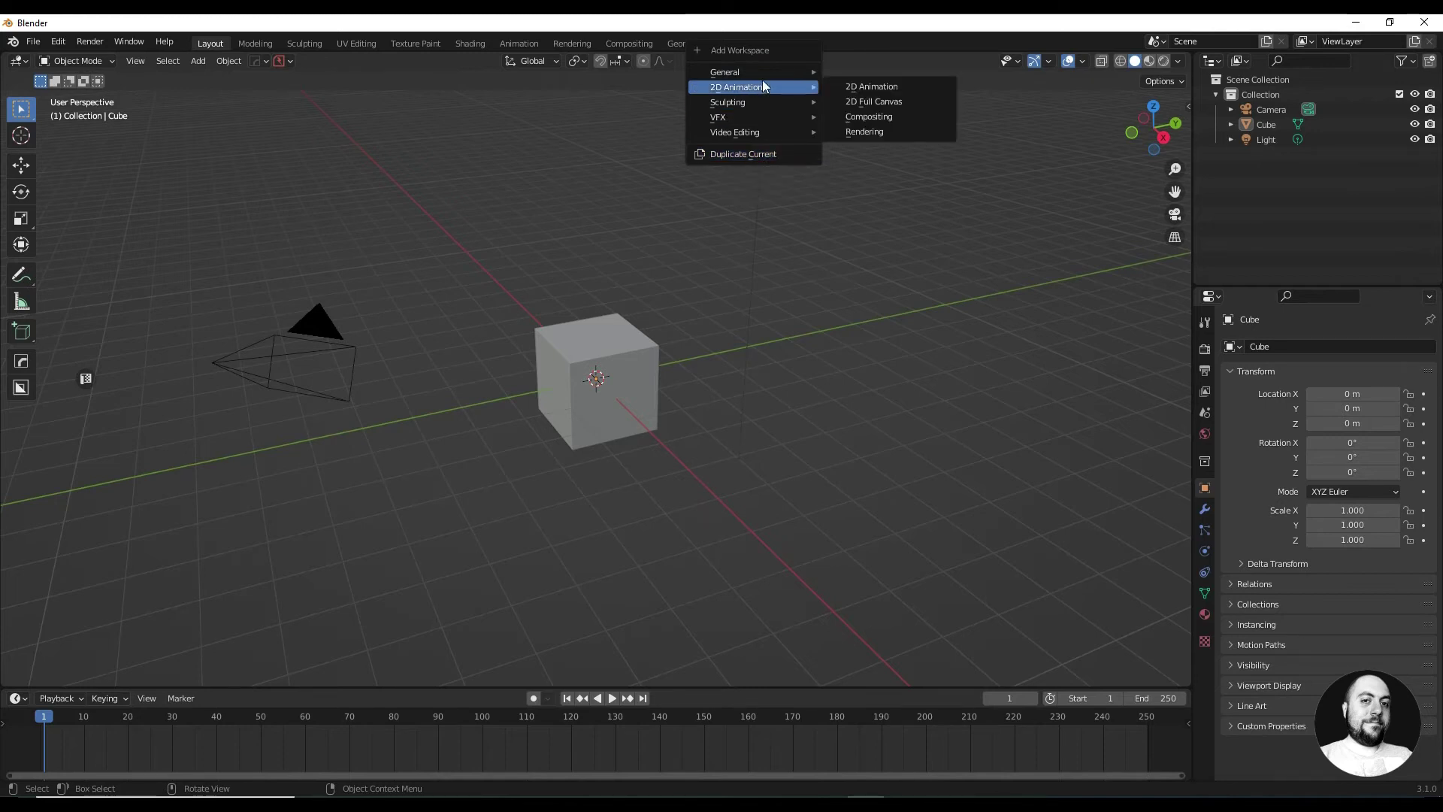
pyautogui.moveTo(764, 74)
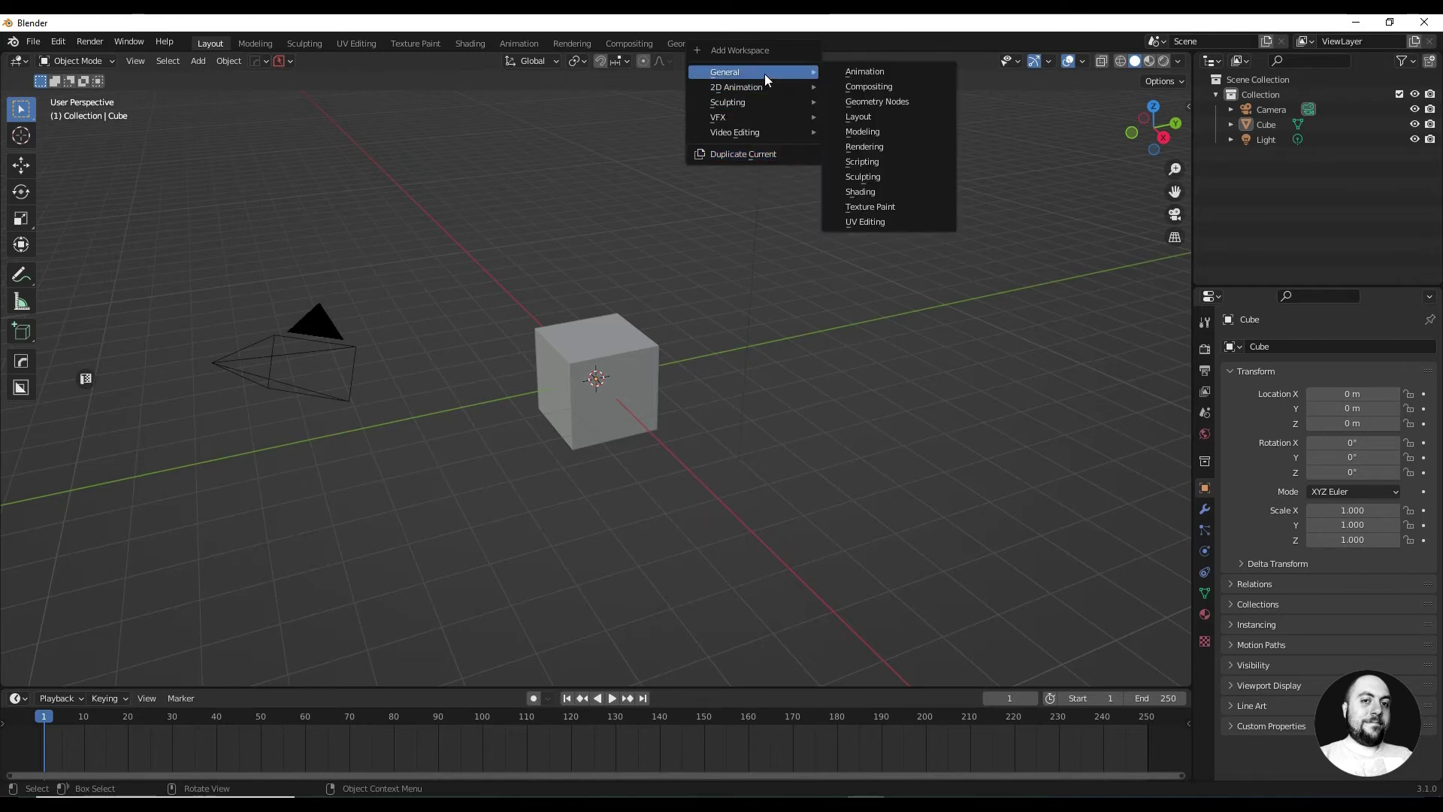
pyautogui.click(869, 130)
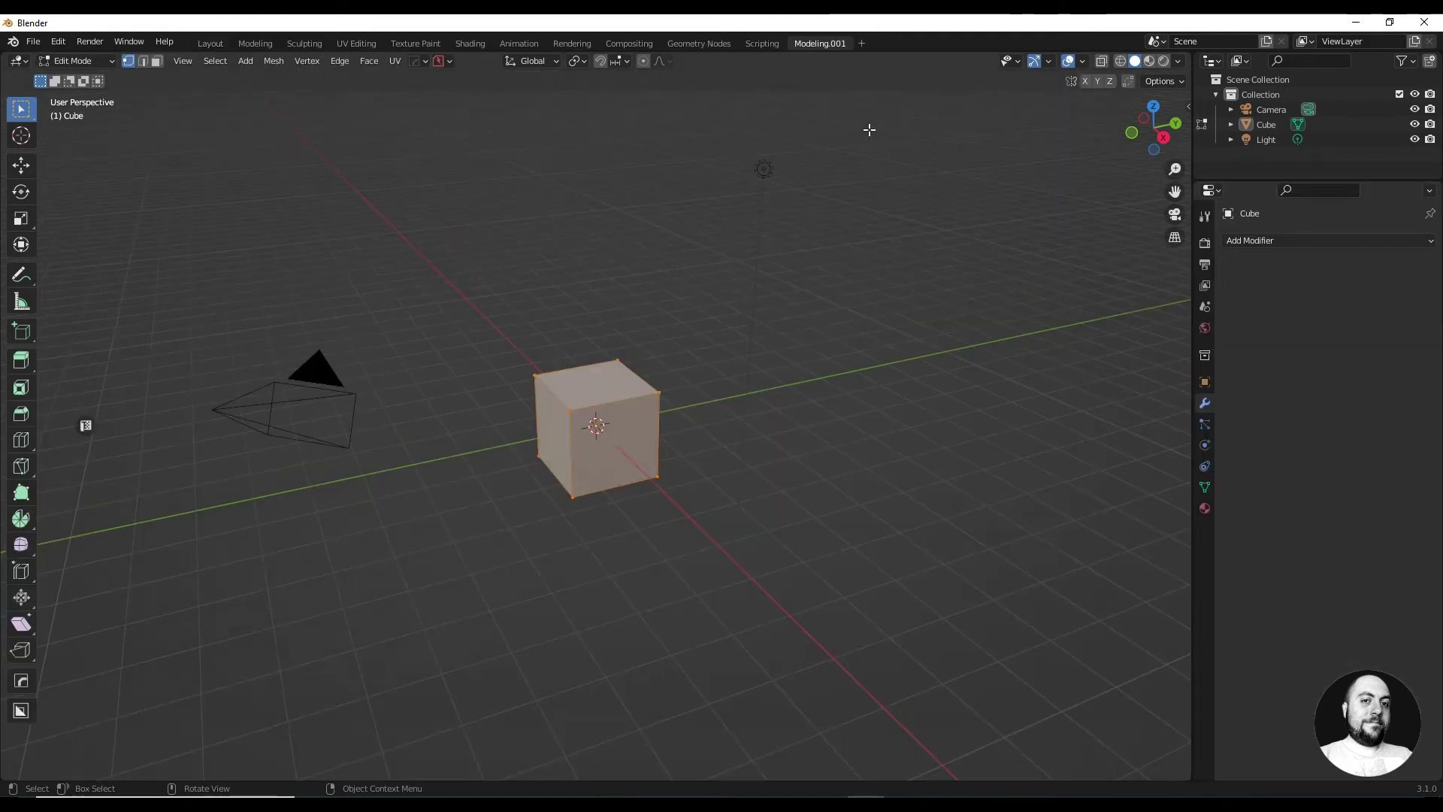
# Step: Rename Modeling.001 to 'Workspace Personale' and split its 3D view into left and right viewports
pyautogui.doubleClick(819, 44)
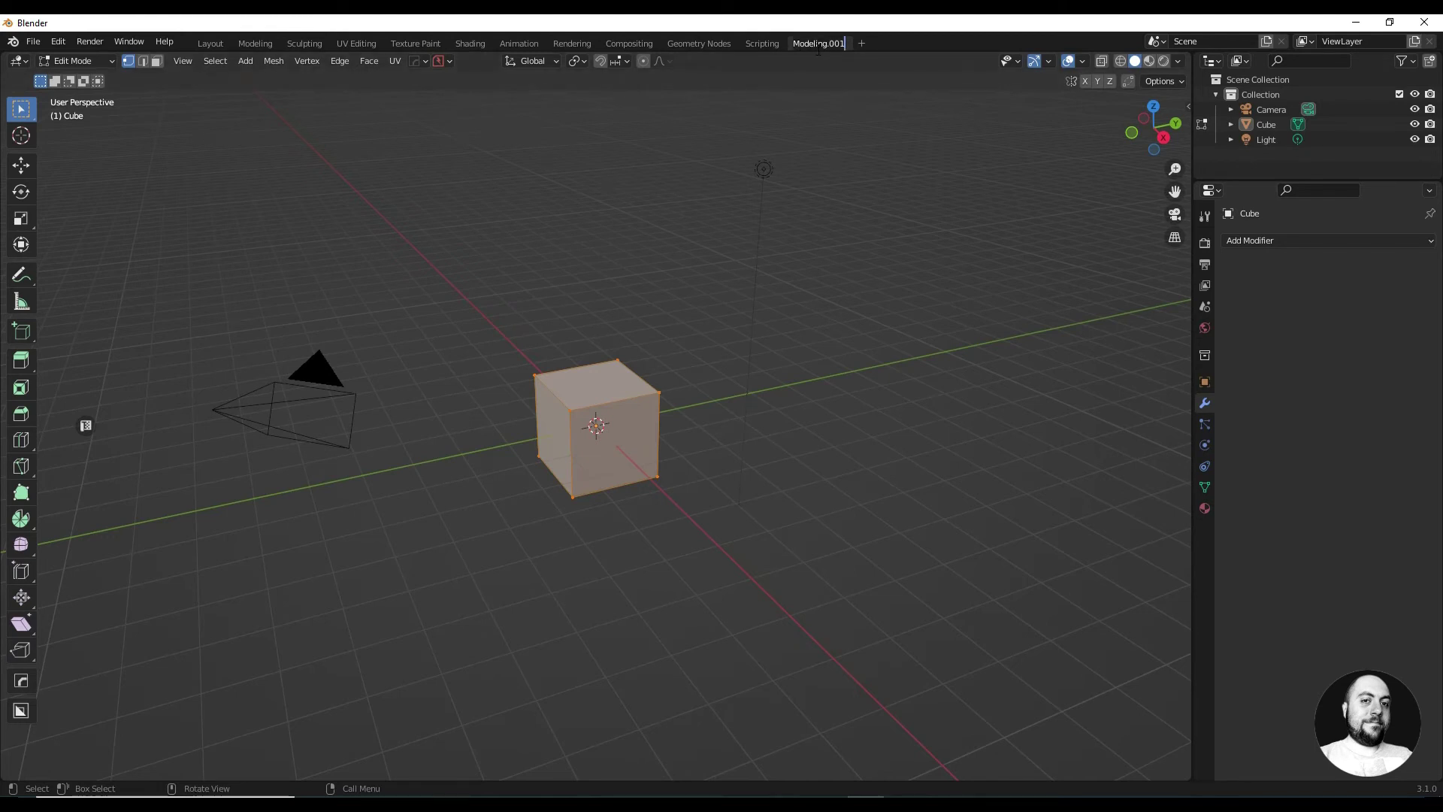
pyautogui.write('Wo')
pyautogui.write('rkspace')
pyautogui.write(' Personale')
pyautogui.press('Return')
pyautogui.rightClick(823, 44)
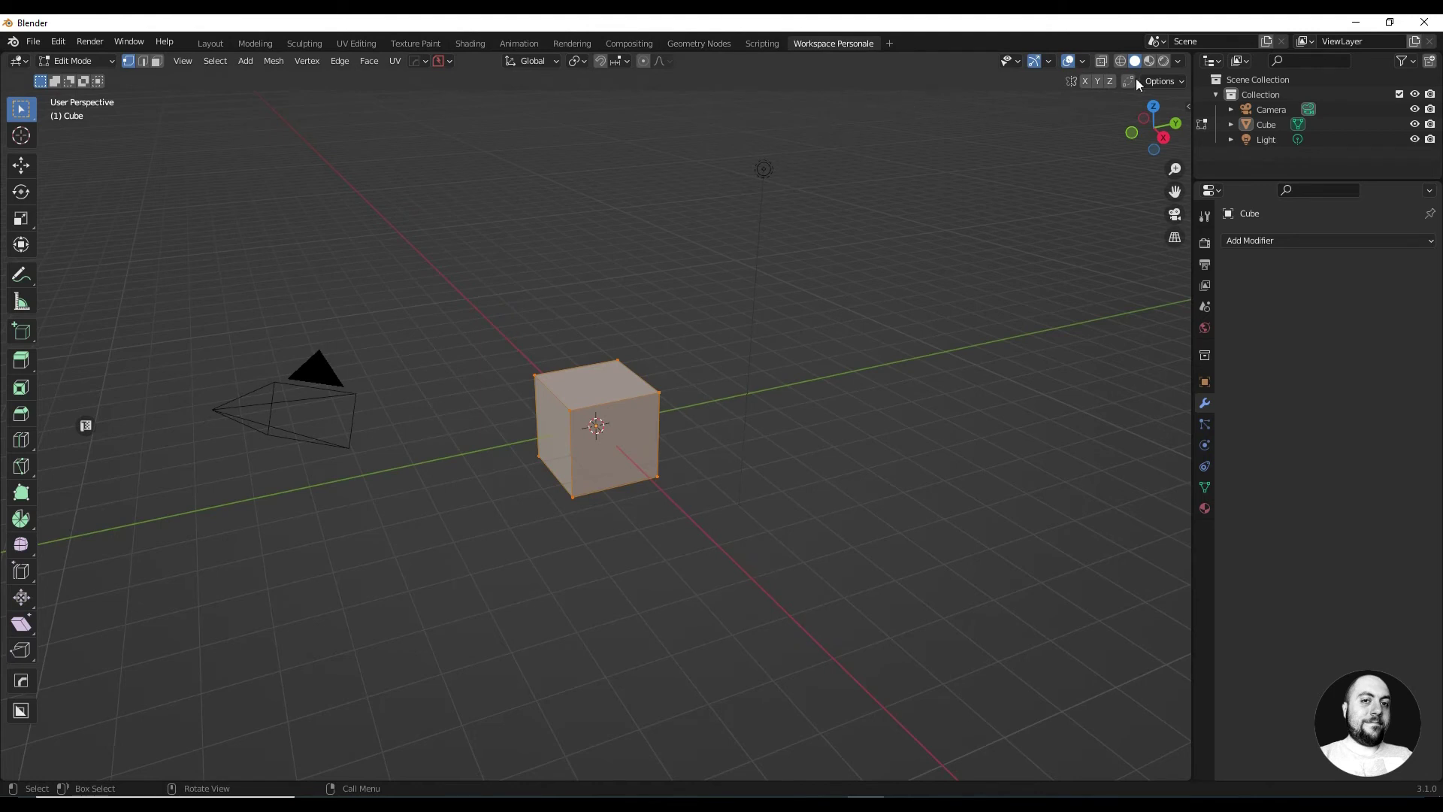
pyautogui.moveTo(1188, 57); pyautogui.dragTo(594, 73)
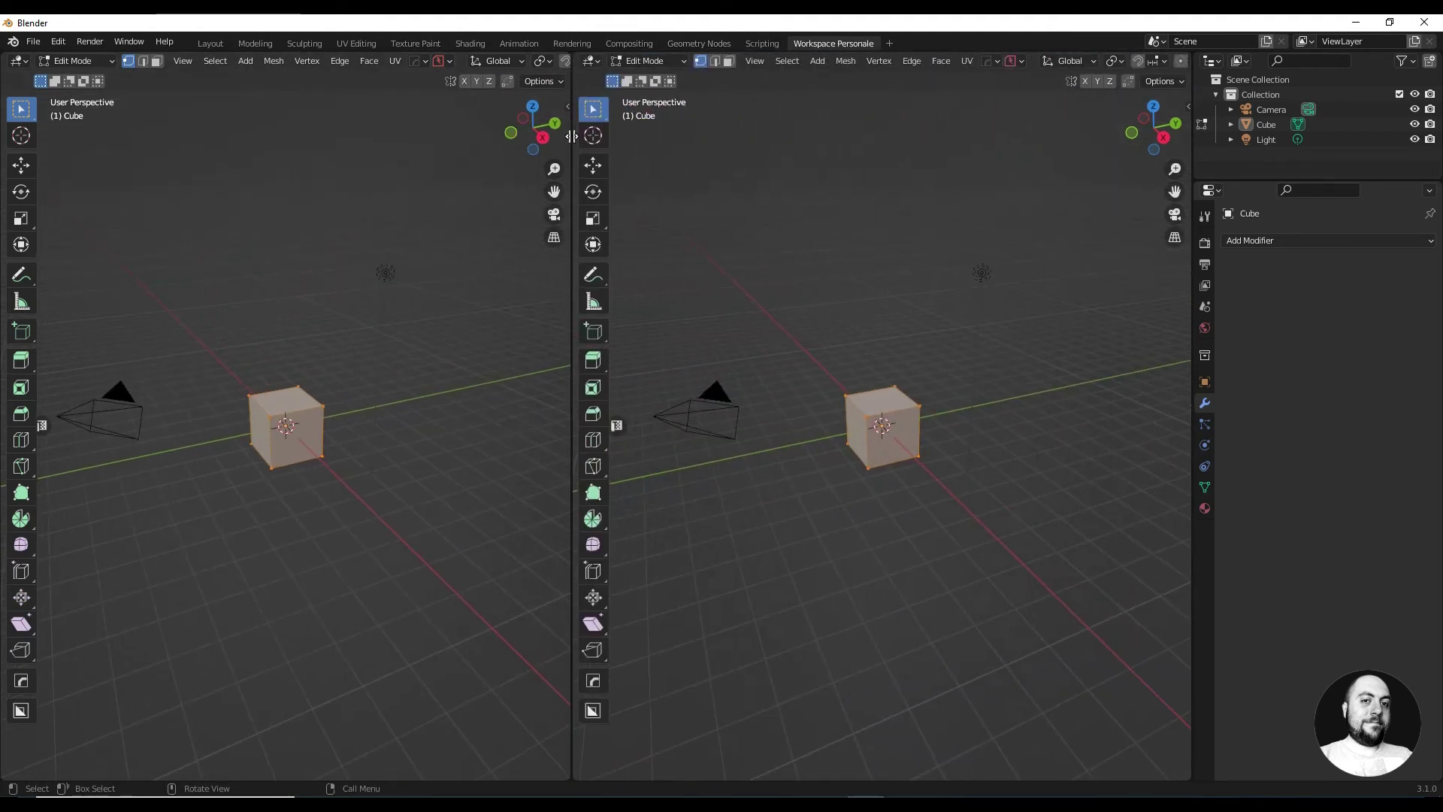
# Step: Make the right area a Shader Editor, then save with File > Defaults > Save Startup File
pyautogui.click(592, 62)
pyautogui.click(635, 200)
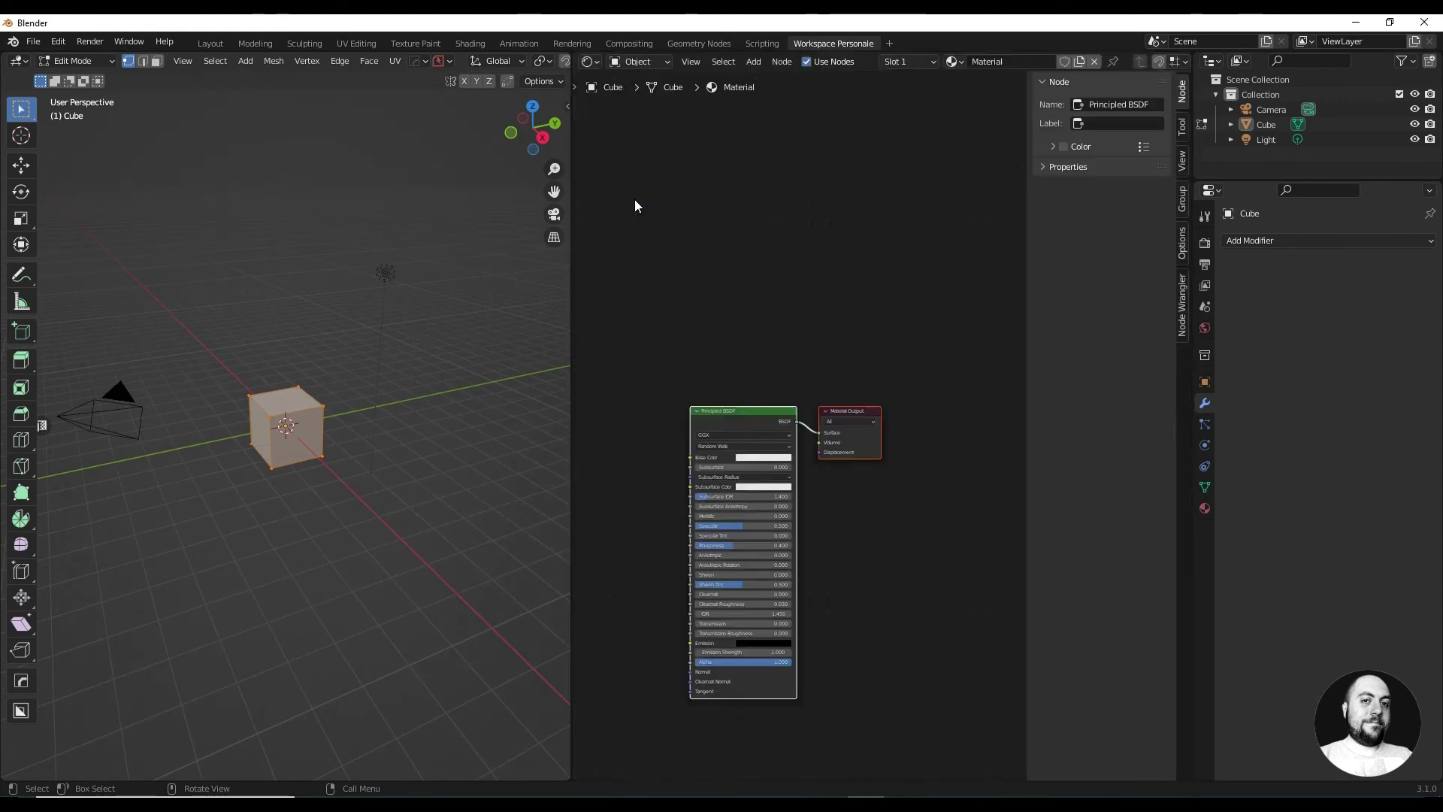
pyautogui.click(34, 42)
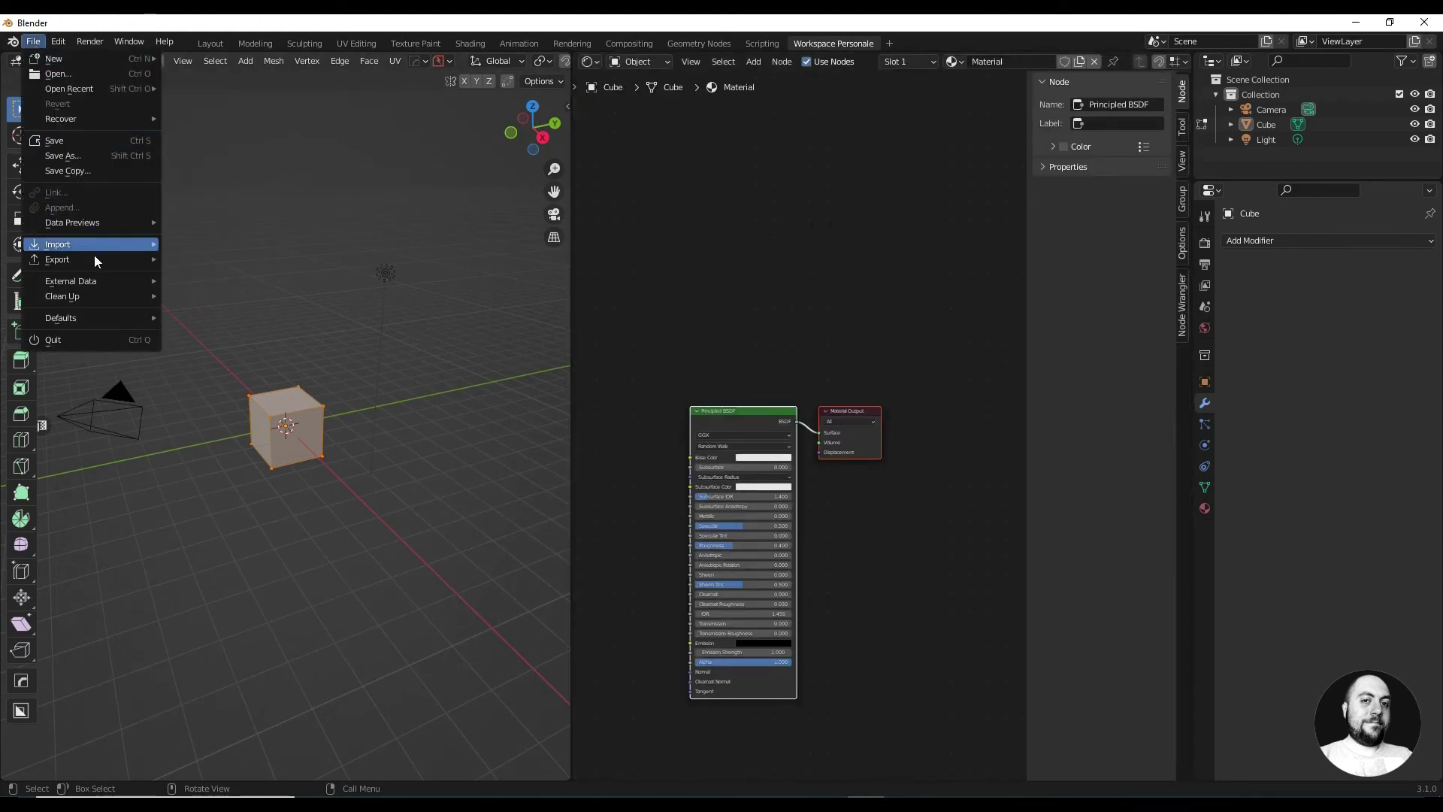
pyautogui.moveTo(100, 317)
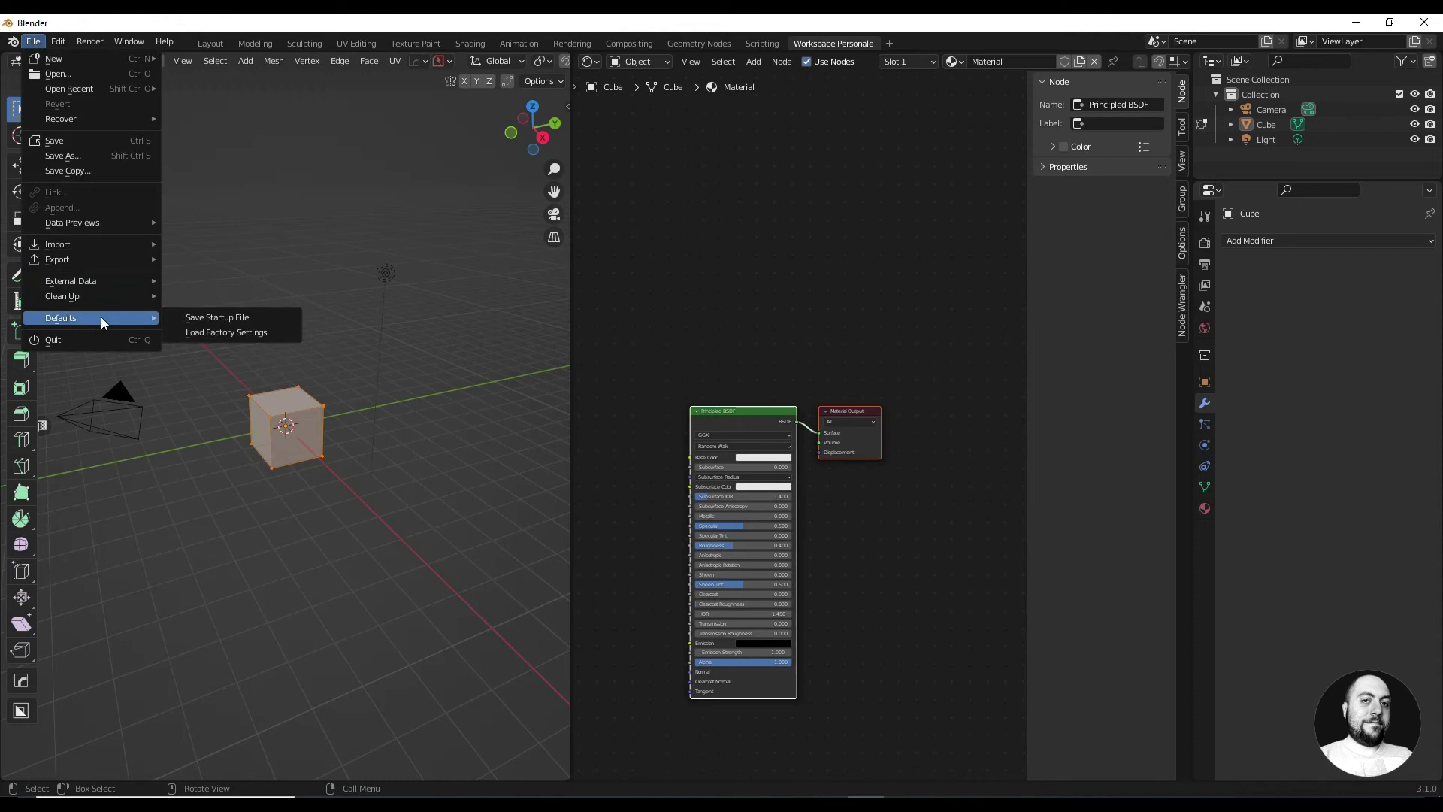
pyautogui.click(219, 318)
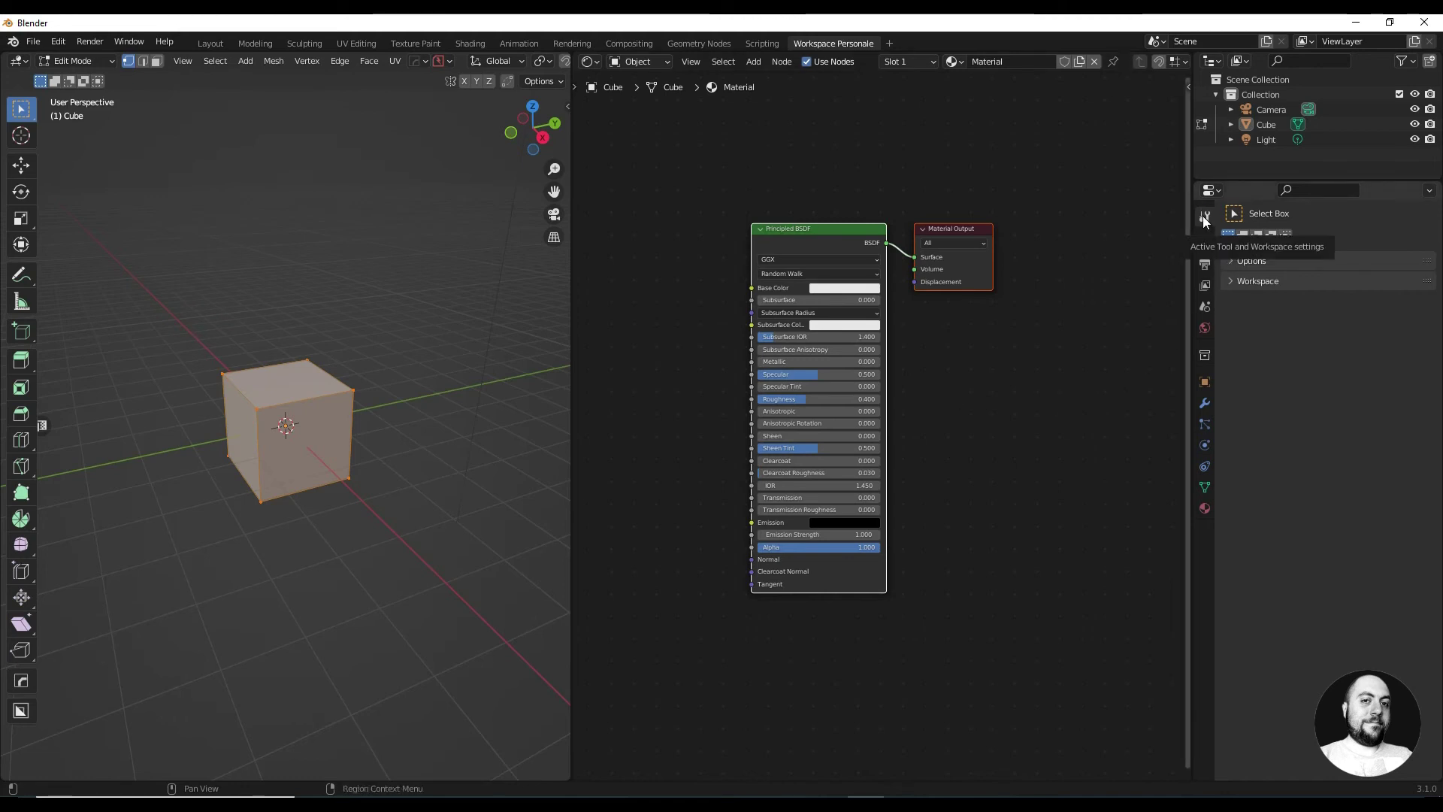
# Step: Expand the Workspace settings, keep the mode at Object Mode, and expand Filter Add-ons
pyautogui.click(1245, 282)
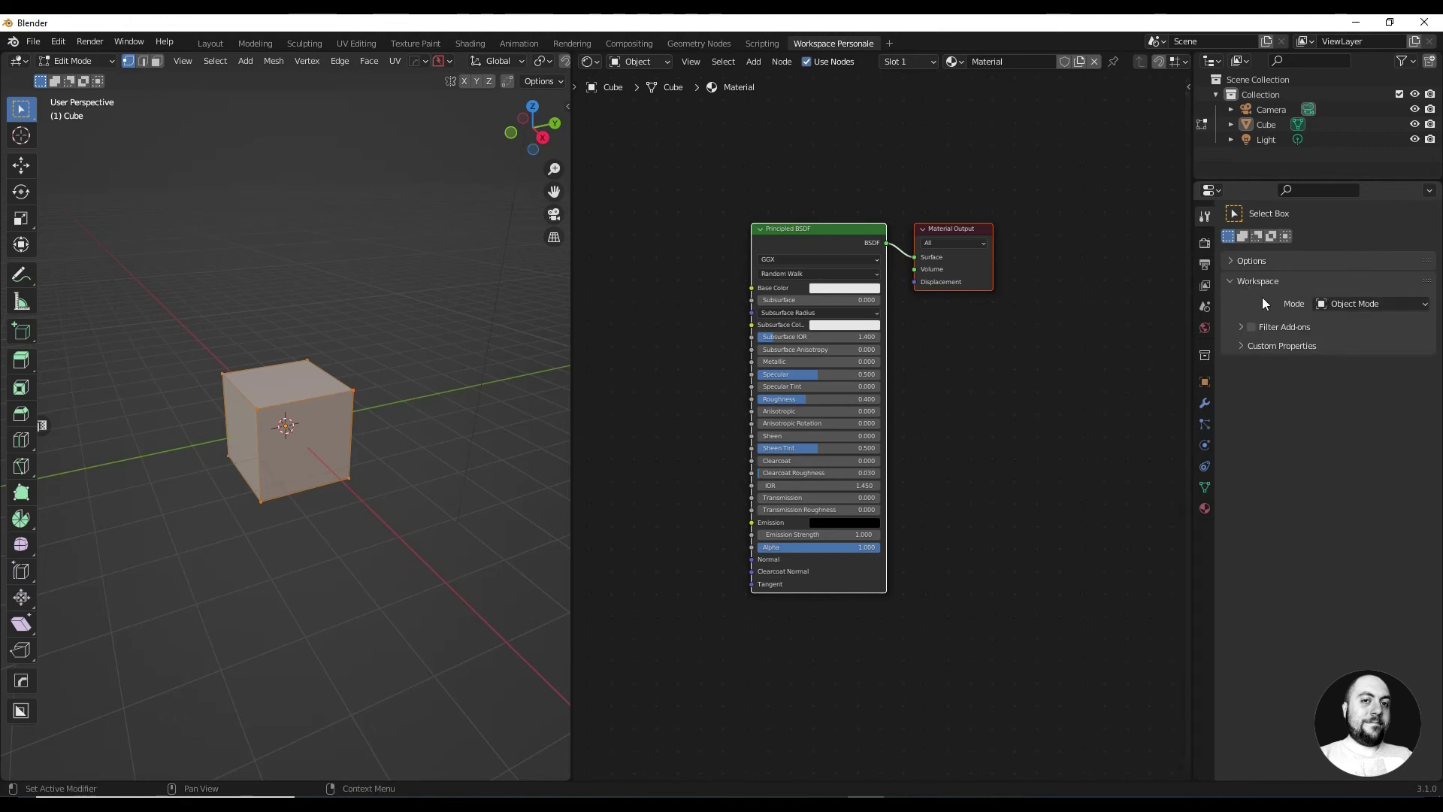
pyautogui.click(1338, 302)
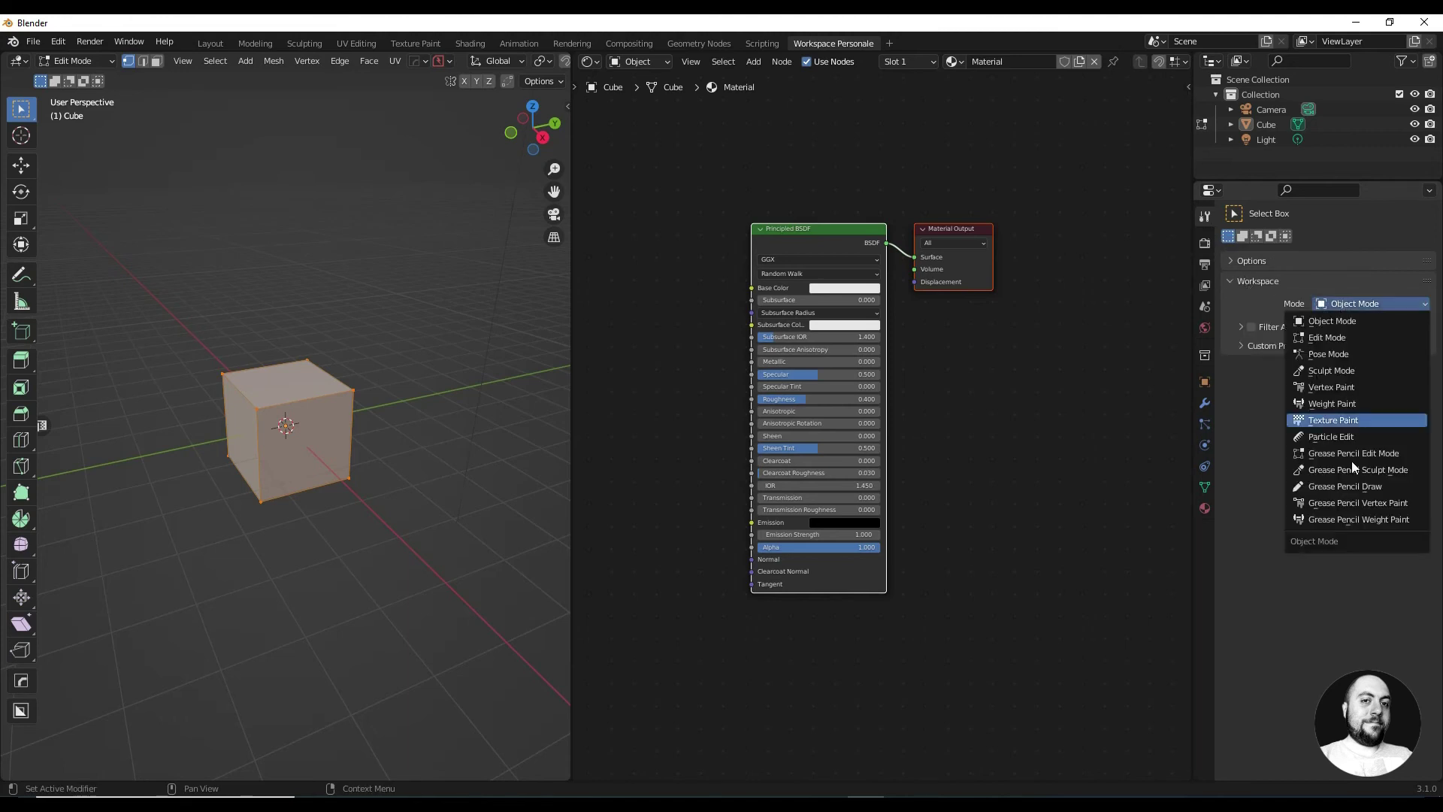
pyautogui.click(1342, 320)
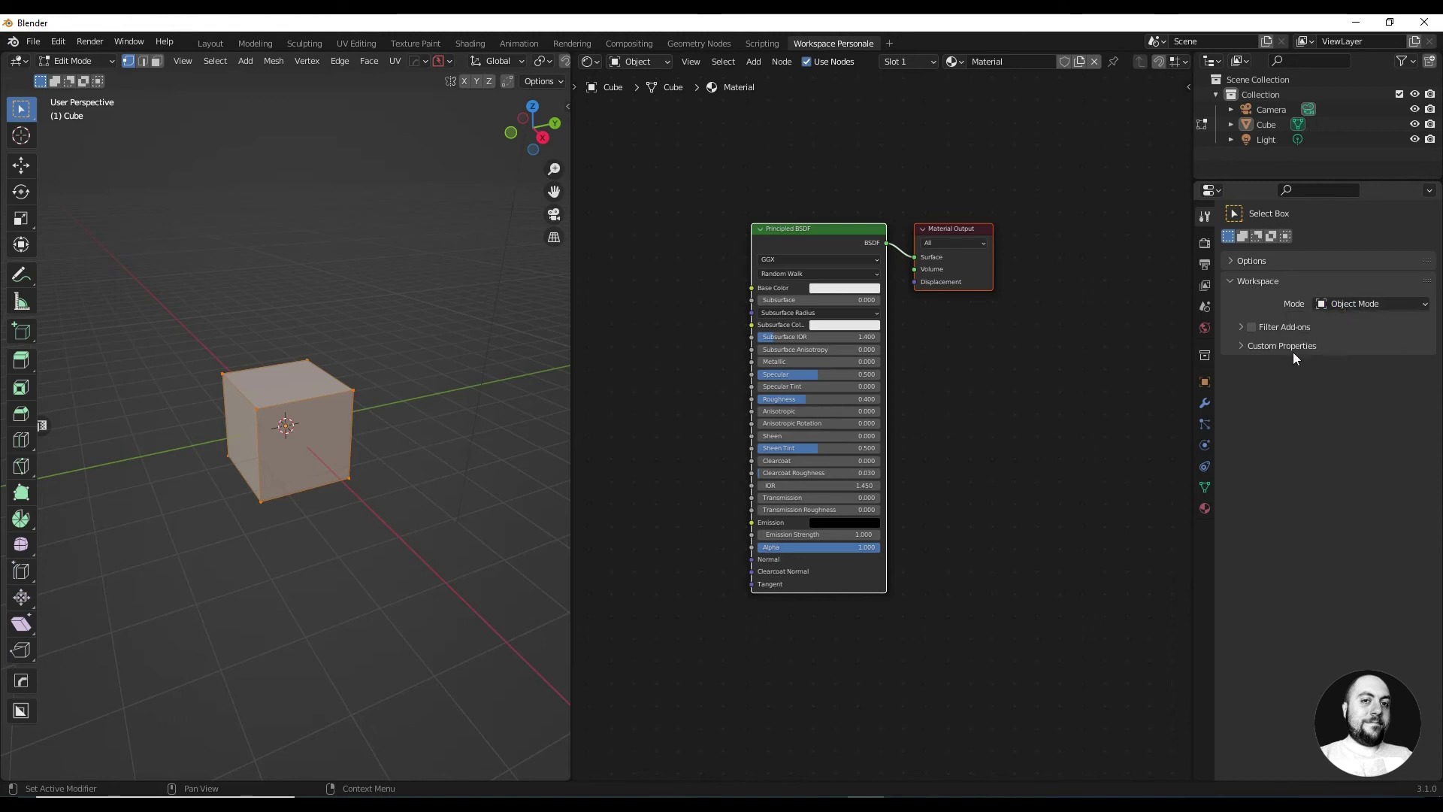
pyautogui.click(1242, 329)
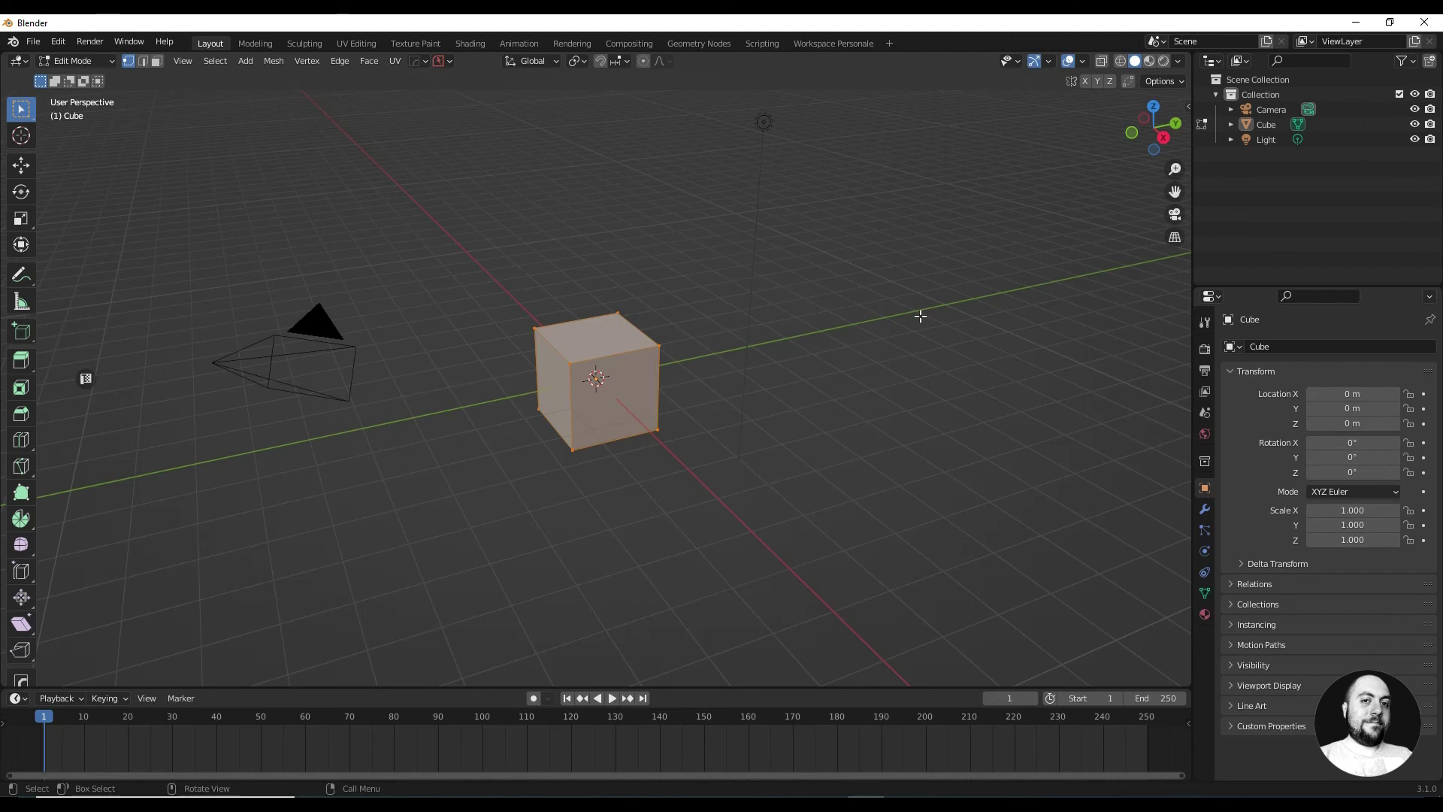
# Step: Show the Render properties (Eevee, 64 render and 16 viewport samples) while checking File > Defaults
pyautogui.click(33, 41)
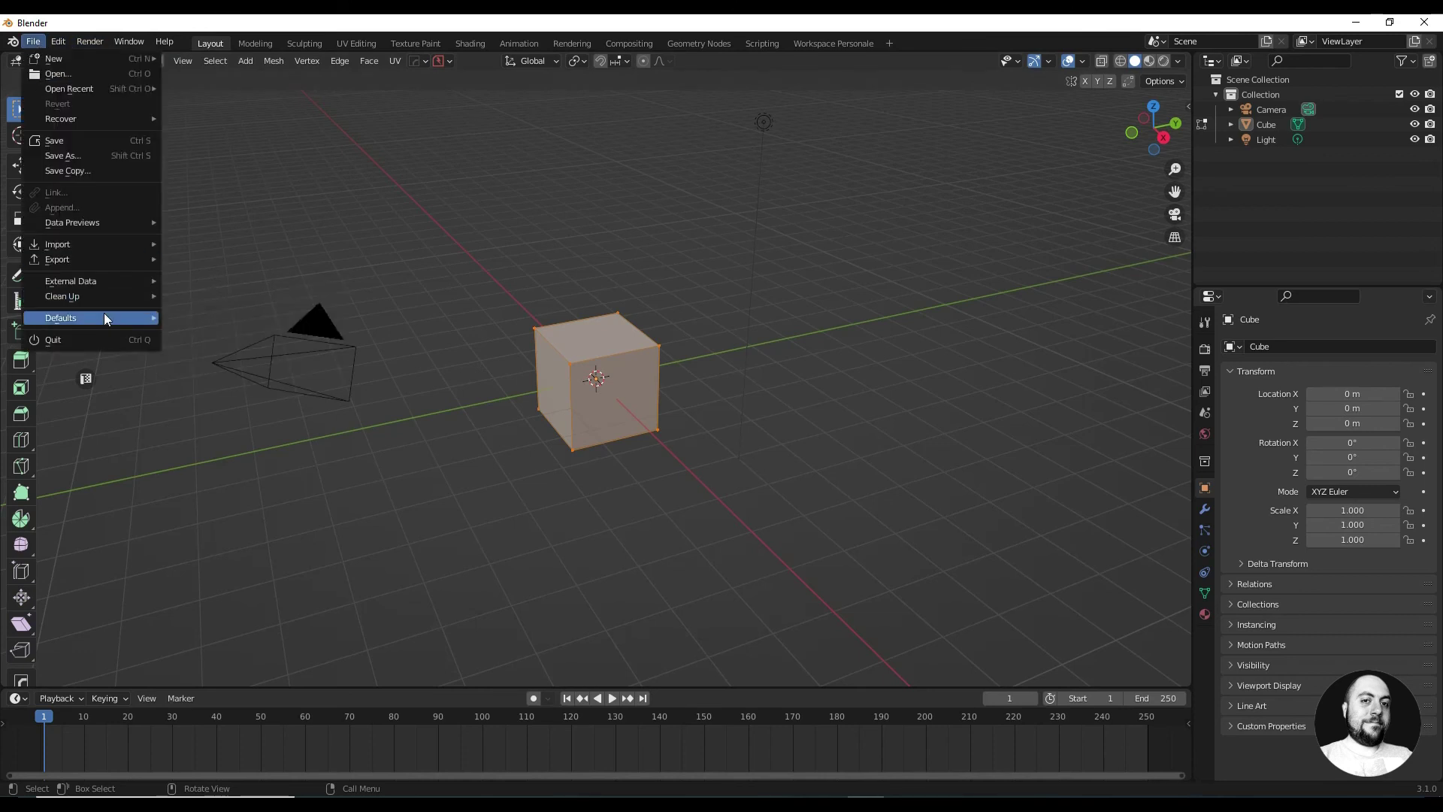
pyautogui.moveTo(87, 321)
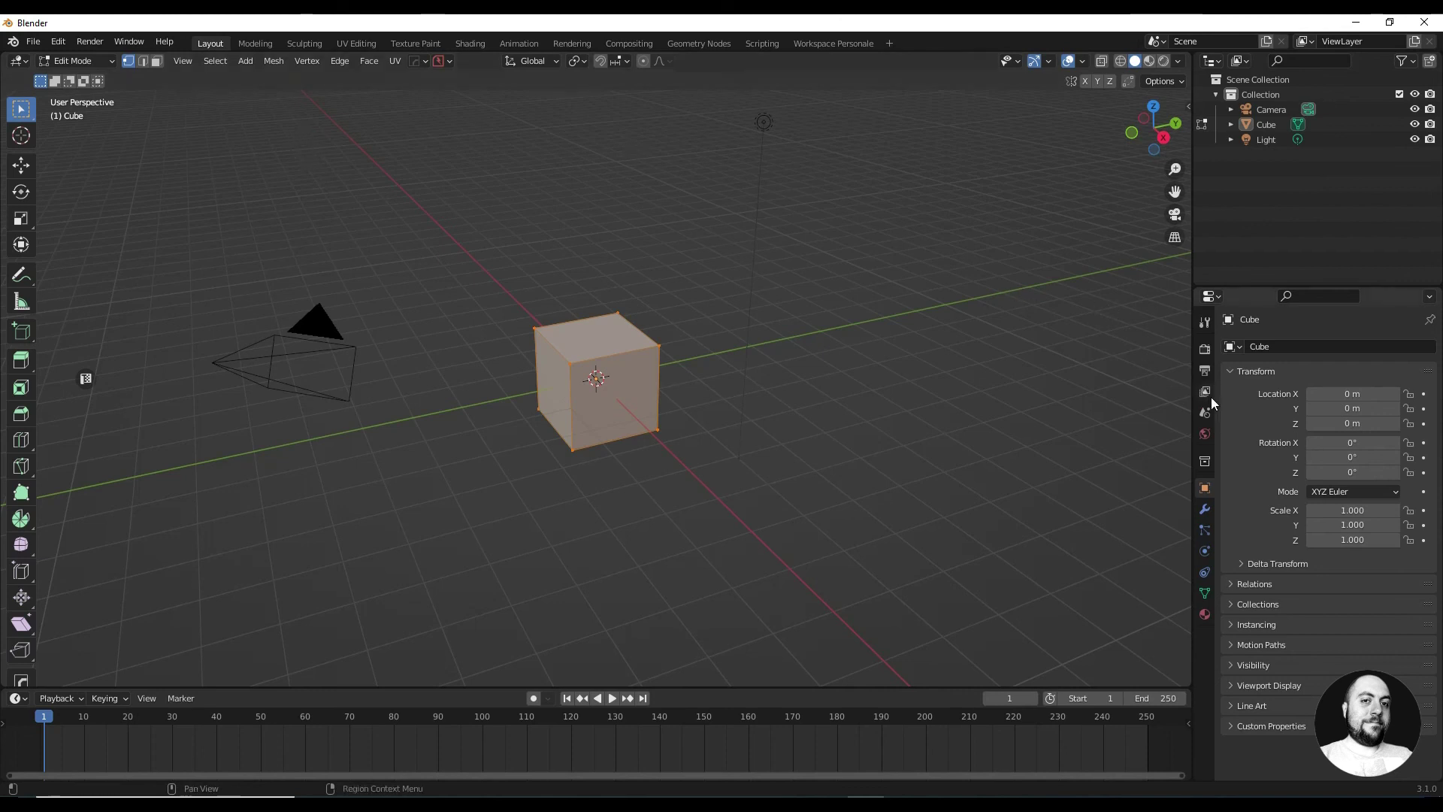
pyautogui.click(1204, 349)
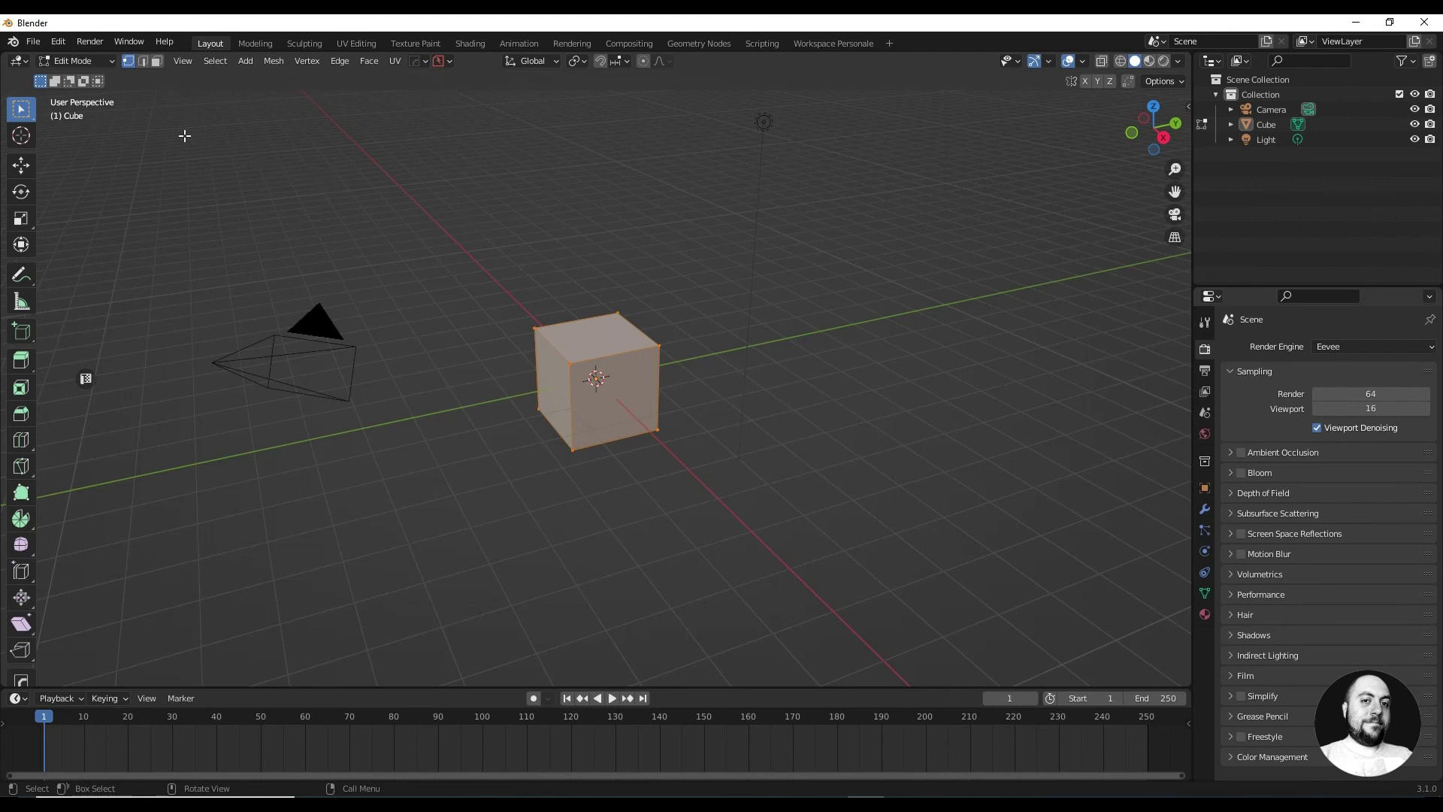
pyautogui.click(37, 43)
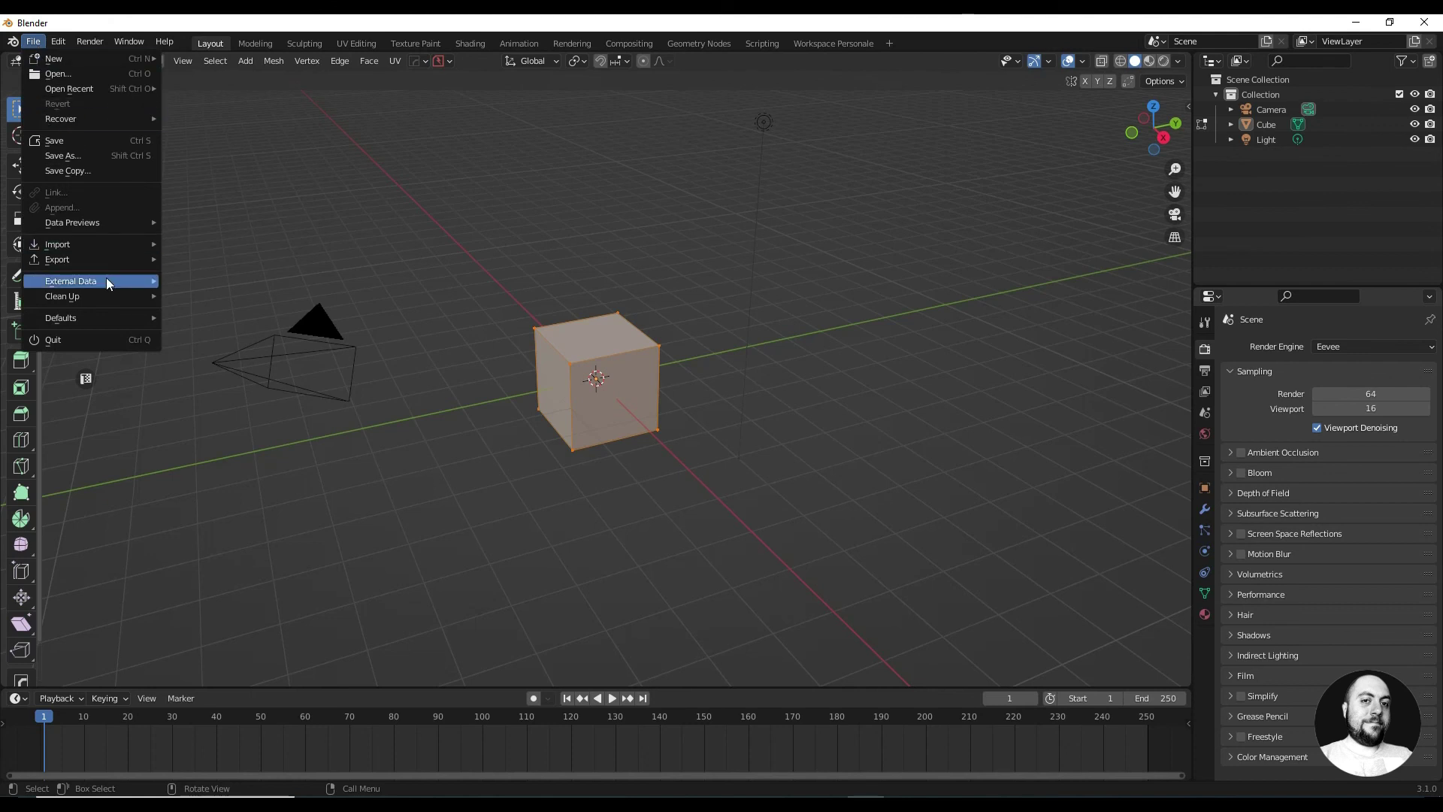
pyautogui.moveTo(107, 282)
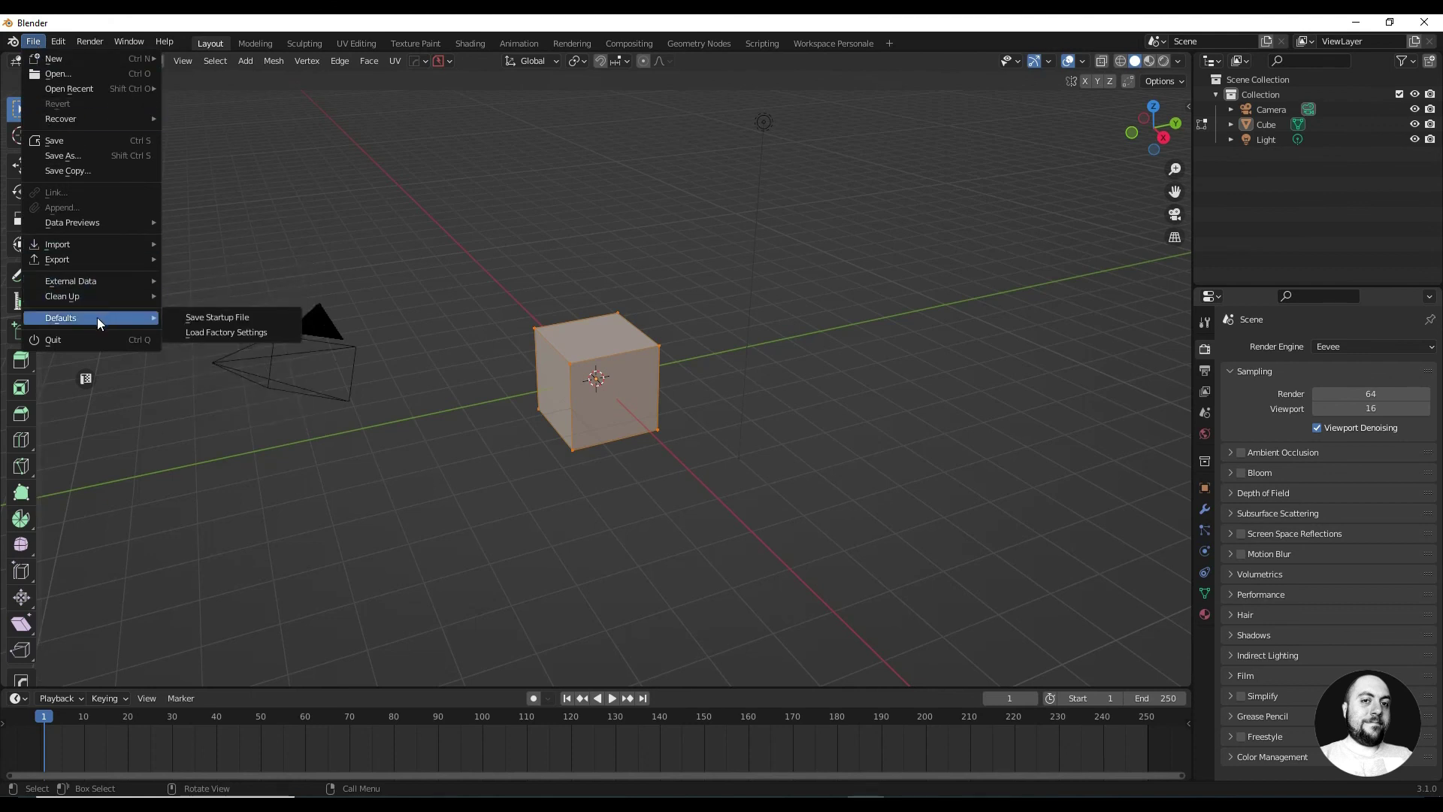